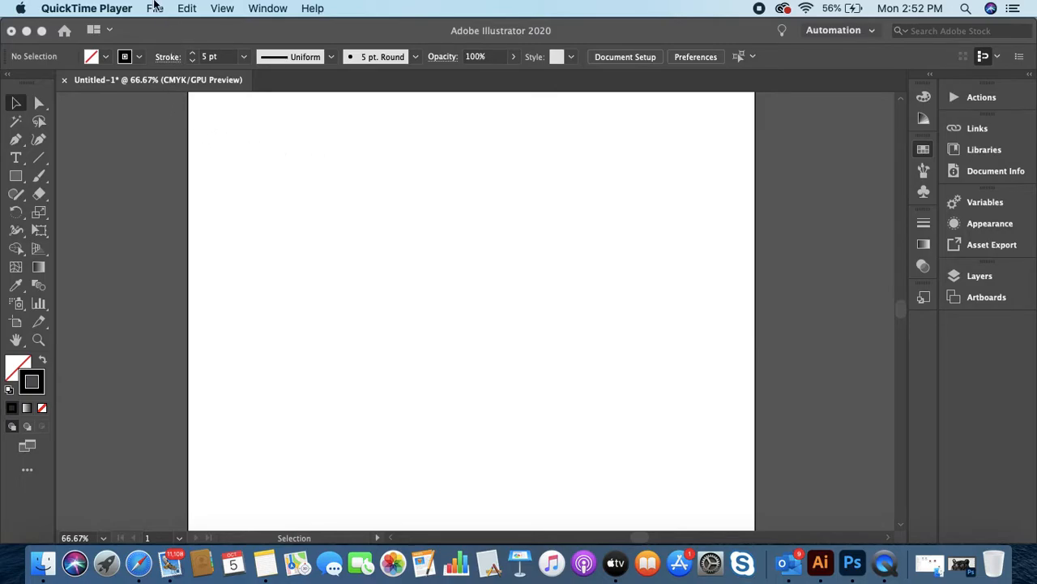
Switch to Illustrator, place tigerReff-2.jpg as a linked image and move it to the middle of the artboard
{"action": "left_click", "coordinate": [159, 9]}
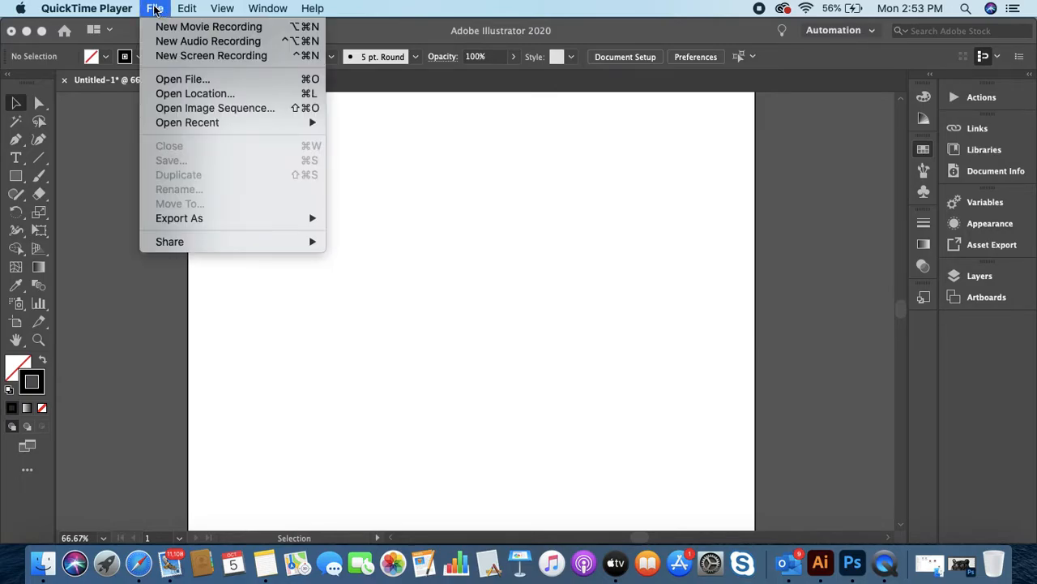
{"action": "mouse_move", "coordinate": [187, 8]}
{"action": "left_click", "coordinate": [105, 325]}
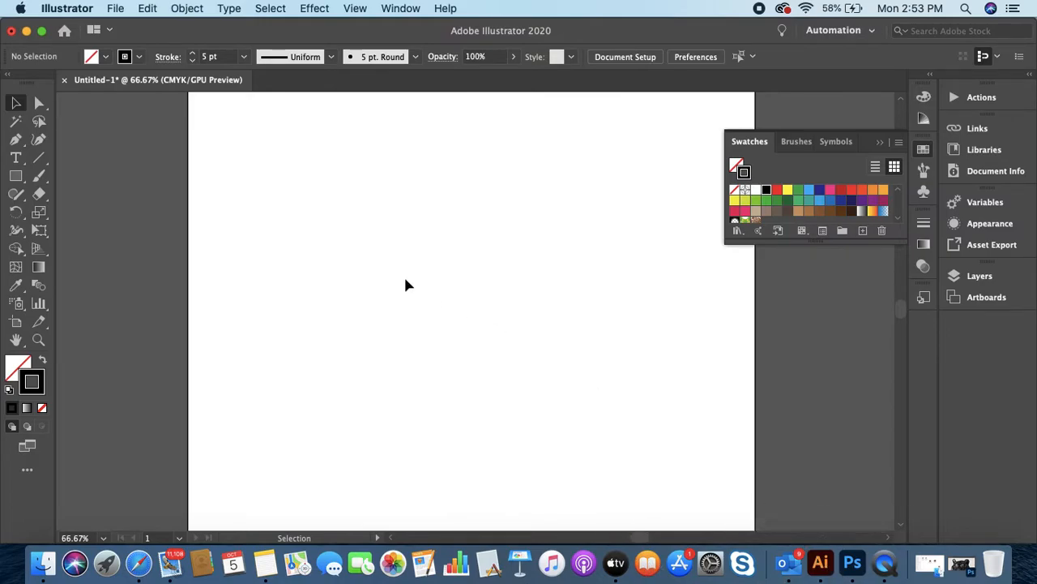
{"action": "left_click", "coordinate": [117, 9]}
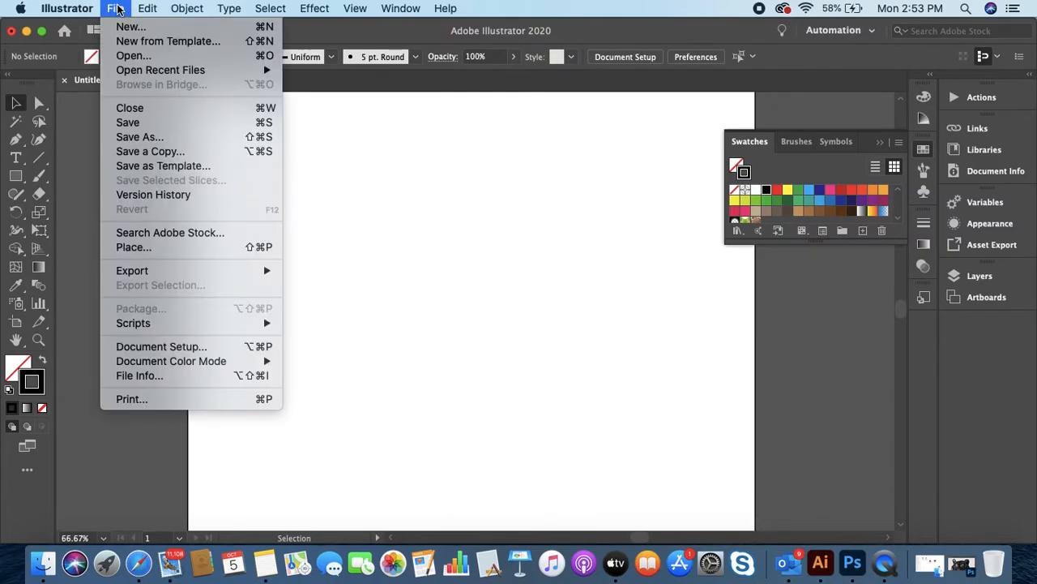
{"action": "left_click", "coordinate": [141, 249]}
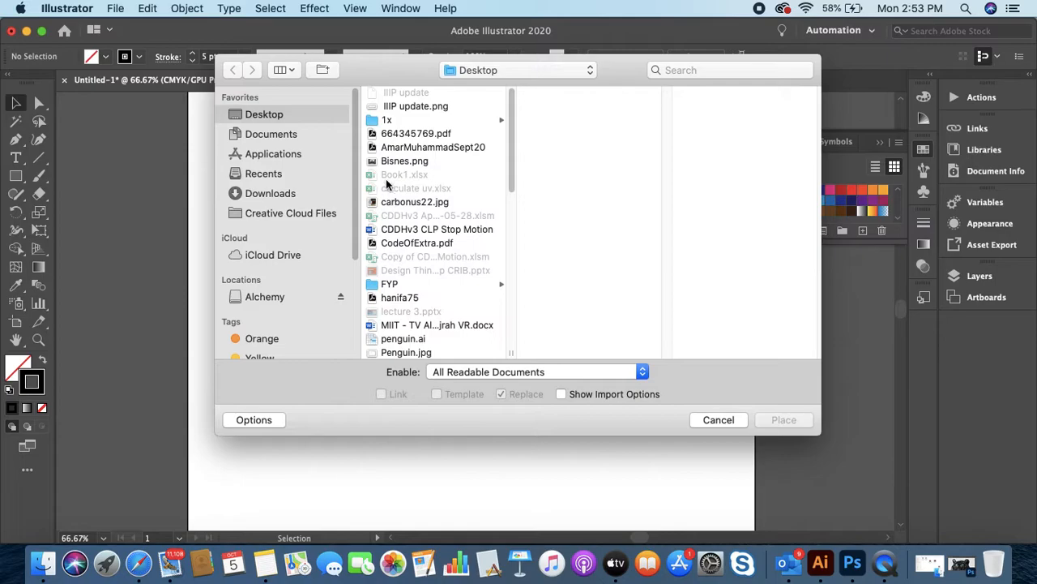
{"action": "scroll", "coordinate": [399, 261], "scroll_direction": "down", "scroll_amount": 10}
{"action": "left_click", "coordinate": [399, 312]}
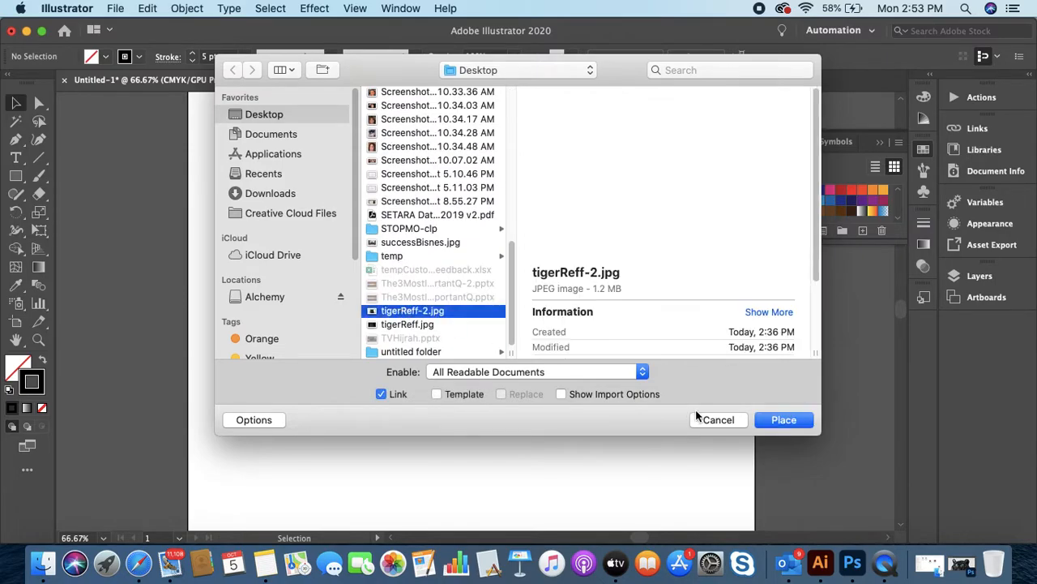
{"action": "left_click", "coordinate": [785, 419]}
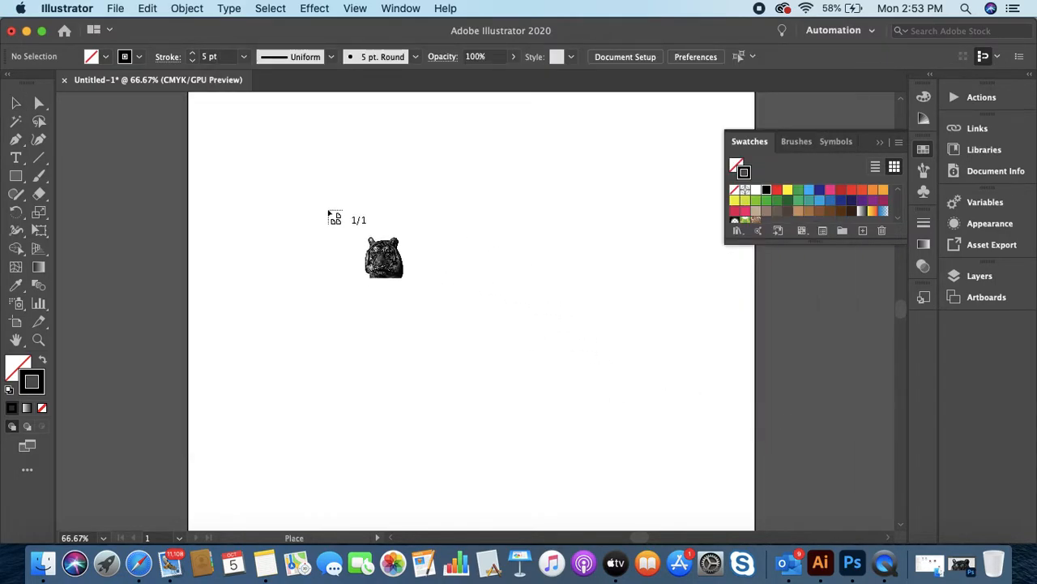
{"action": "left_click", "coordinate": [326, 214]}
{"action": "left_click_drag", "start_coordinate": [428, 324], "coordinate": [379, 273]}
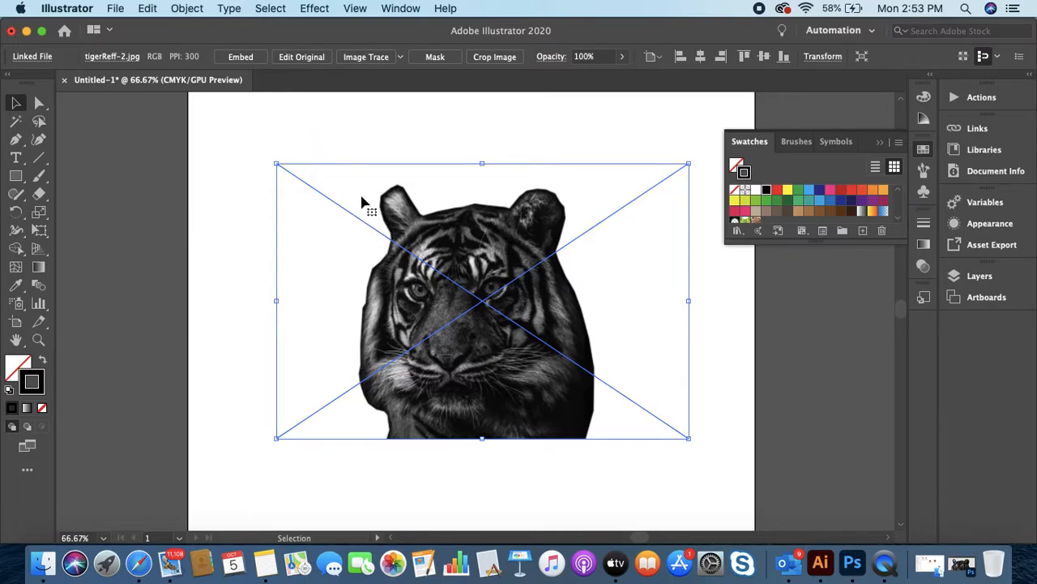
Lock the placed tiger image so it stays fixed as the tracing reference
{"action": "left_click", "coordinate": [187, 8]}
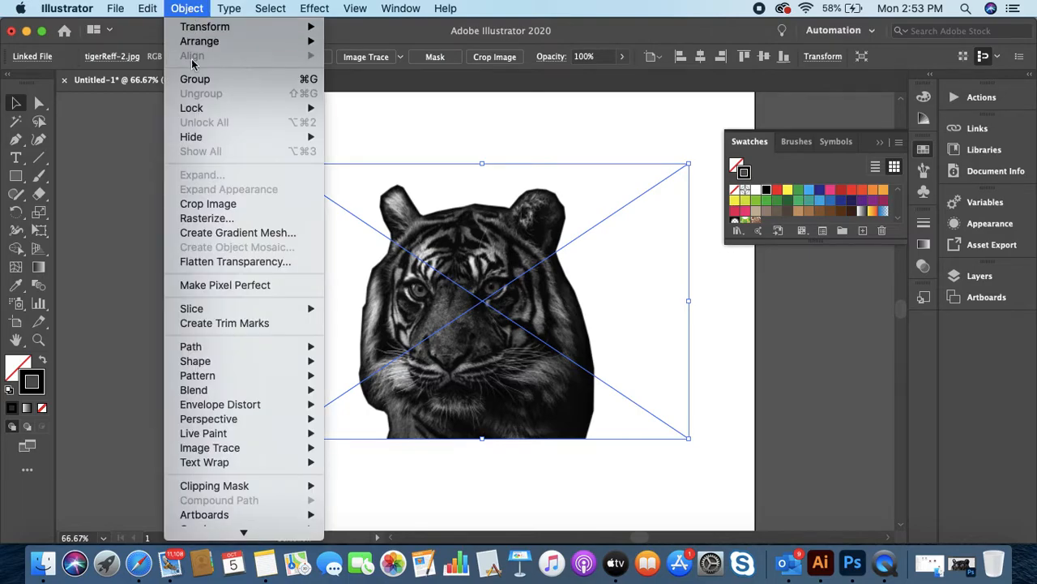
{"action": "mouse_move", "coordinate": [188, 109]}
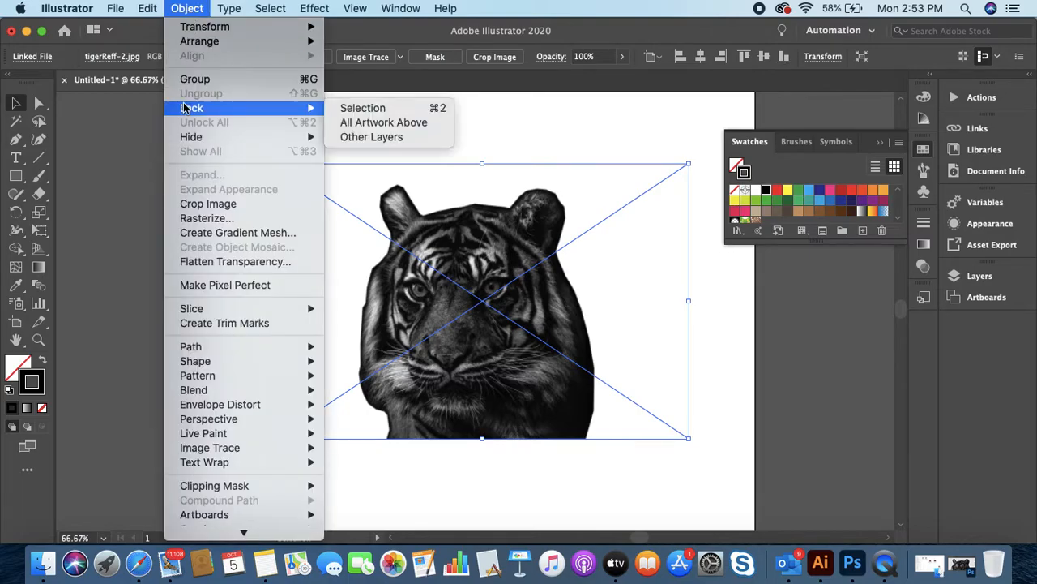
{"action": "left_click", "coordinate": [357, 112]}
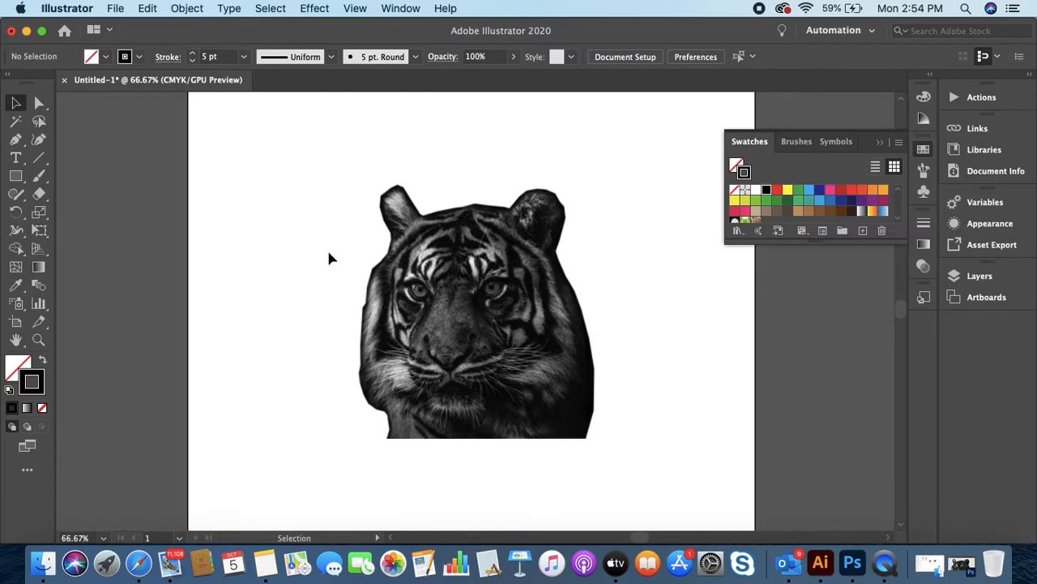
Draw an ellipse over the pupil of the tiger's eye on the left side of the face
{"action": "left_click", "coordinate": [16, 140]}
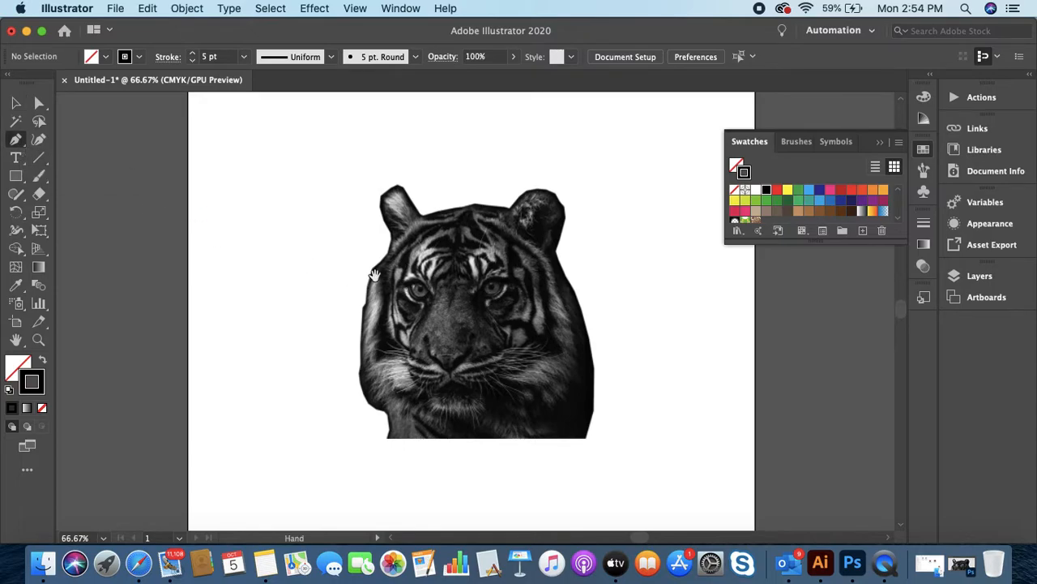
{"action": "left_click", "coordinate": [424, 303]}
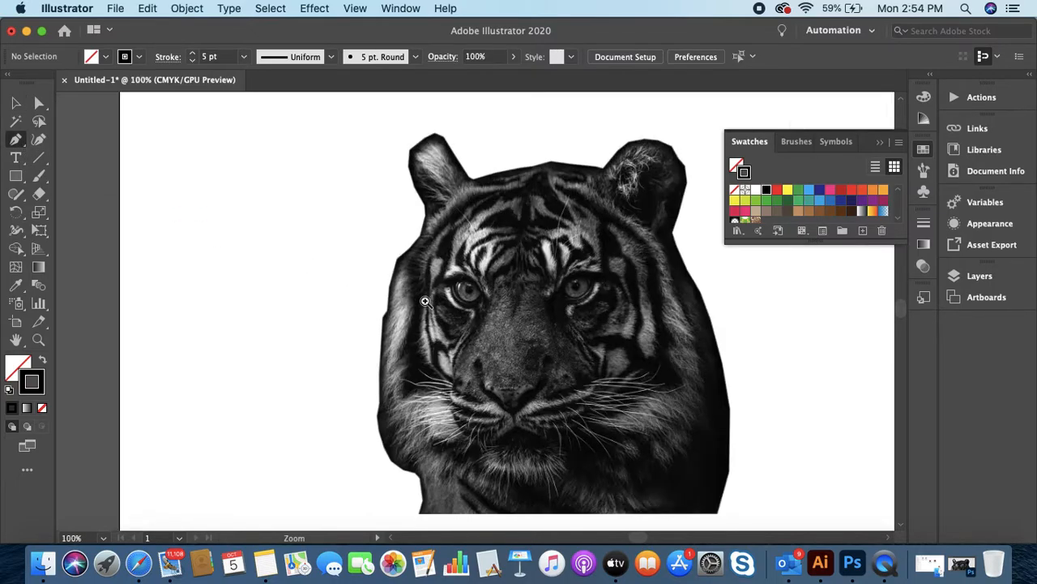
{"action": "left_click", "coordinate": [476, 299]}
{"action": "left_click", "coordinate": [477, 299]}
{"action": "left_click", "coordinate": [475, 300]}
{"action": "left_click", "coordinate": [466, 341]}
{"action": "left_click_drag", "start_coordinate": [486, 343], "coordinate": [360, 317]}
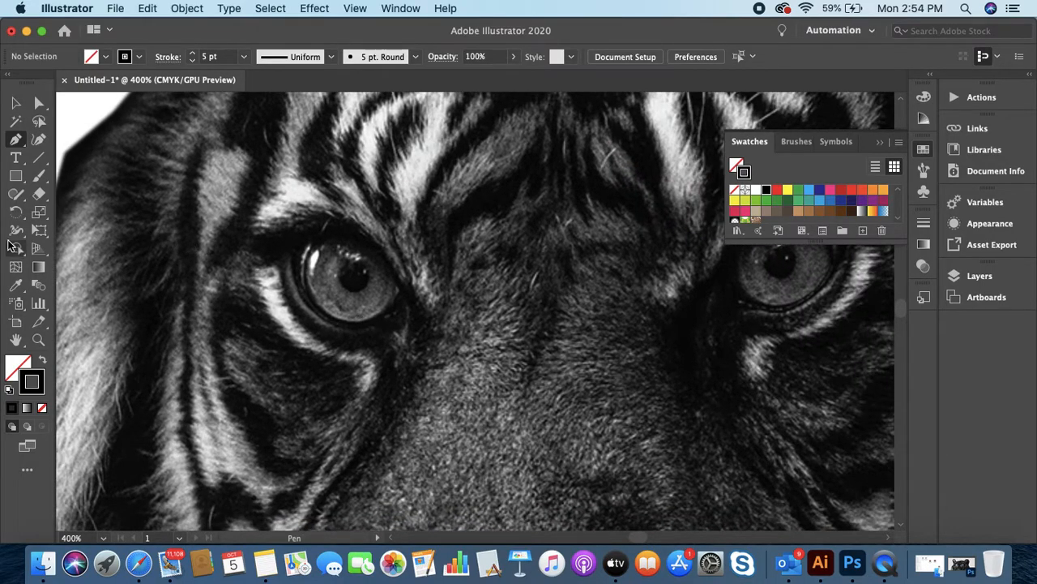
{"action": "left_click", "coordinate": [18, 180]}
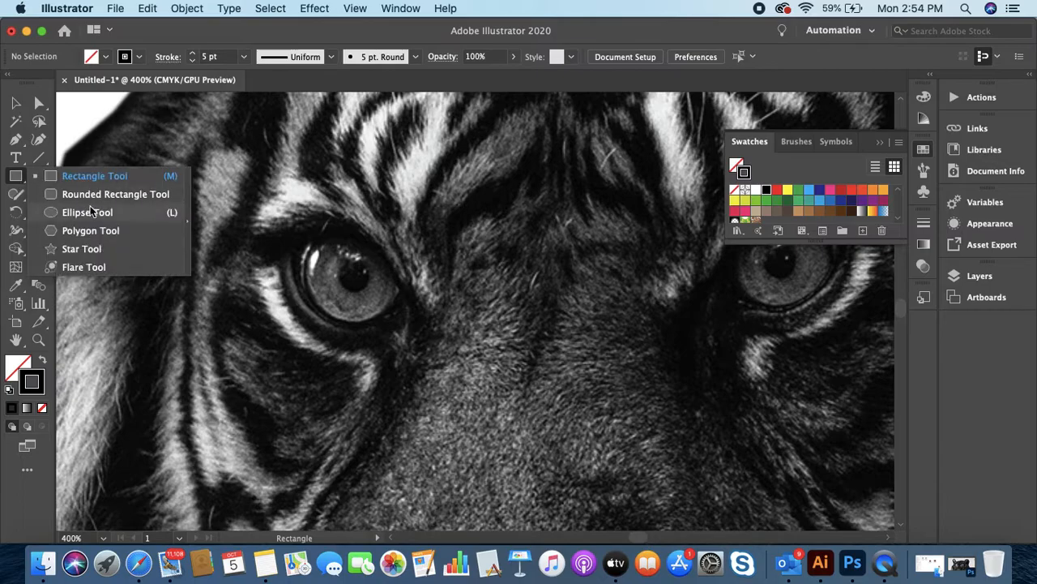
{"action": "left_click", "coordinate": [92, 214]}
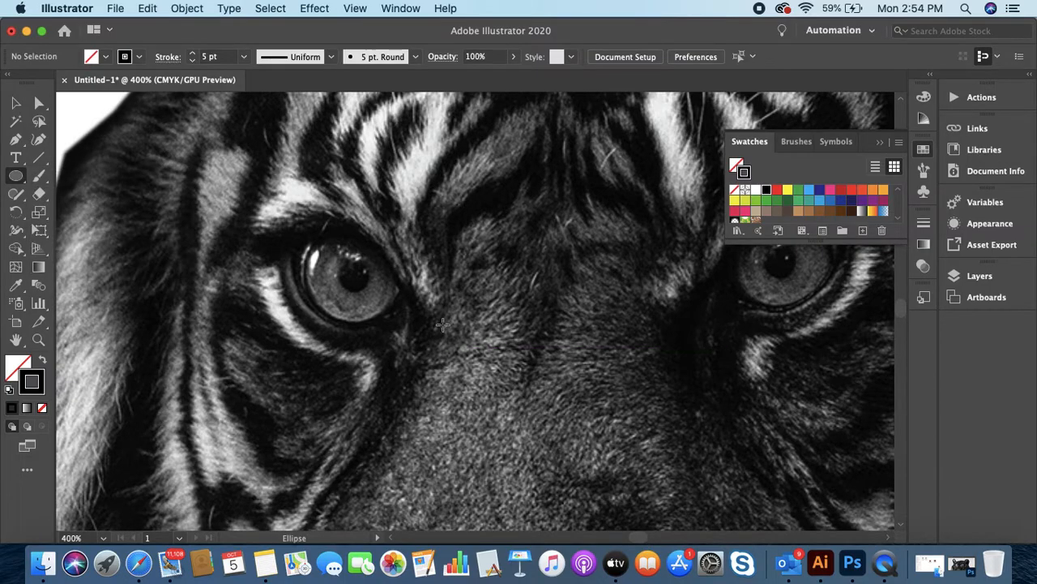
{"action": "left_click_drag", "start_coordinate": [342, 258], "coordinate": [369, 289]}
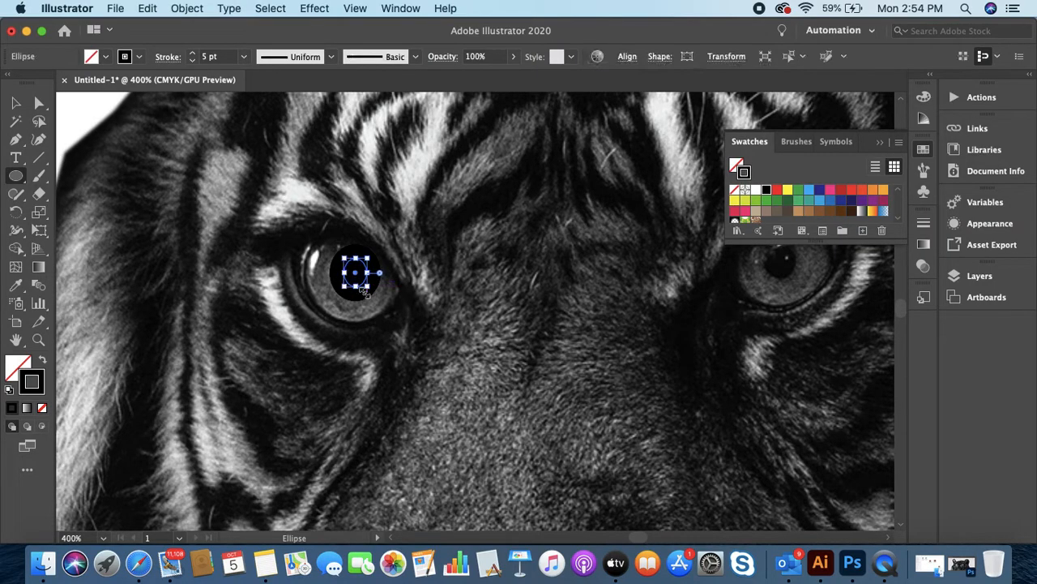
Set the pupil ellipse to no stroke and a black fill
{"action": "left_click", "coordinate": [138, 56]}
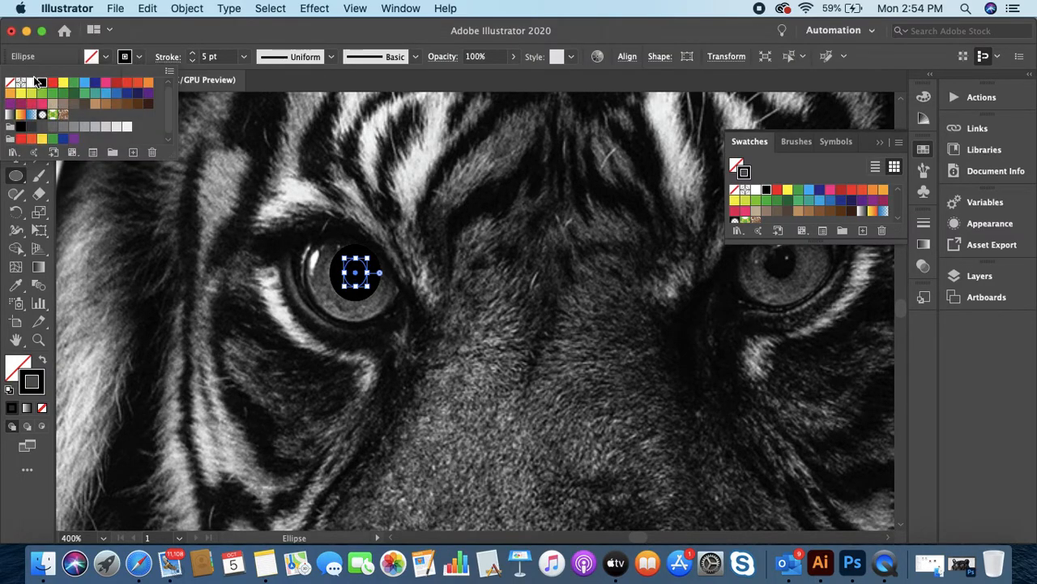
{"action": "left_click", "coordinate": [10, 83]}
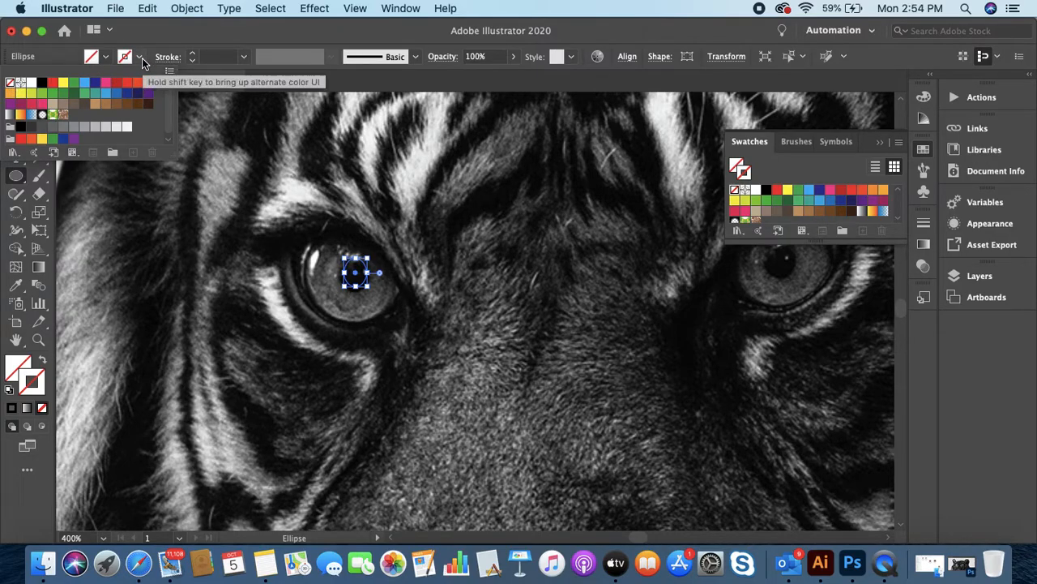
{"action": "left_click", "coordinate": [106, 63]}
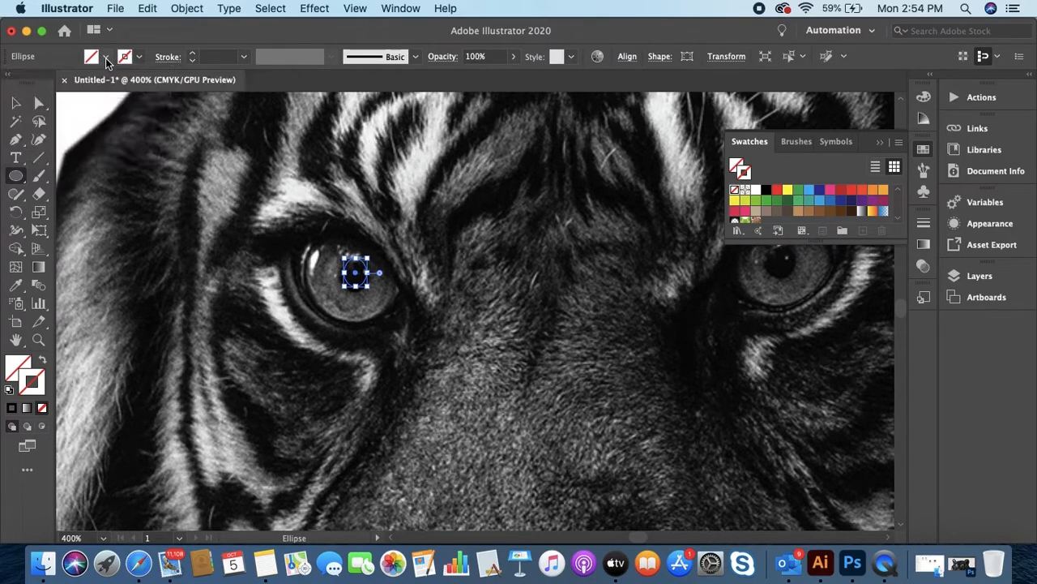
{"action": "left_click", "coordinate": [105, 59]}
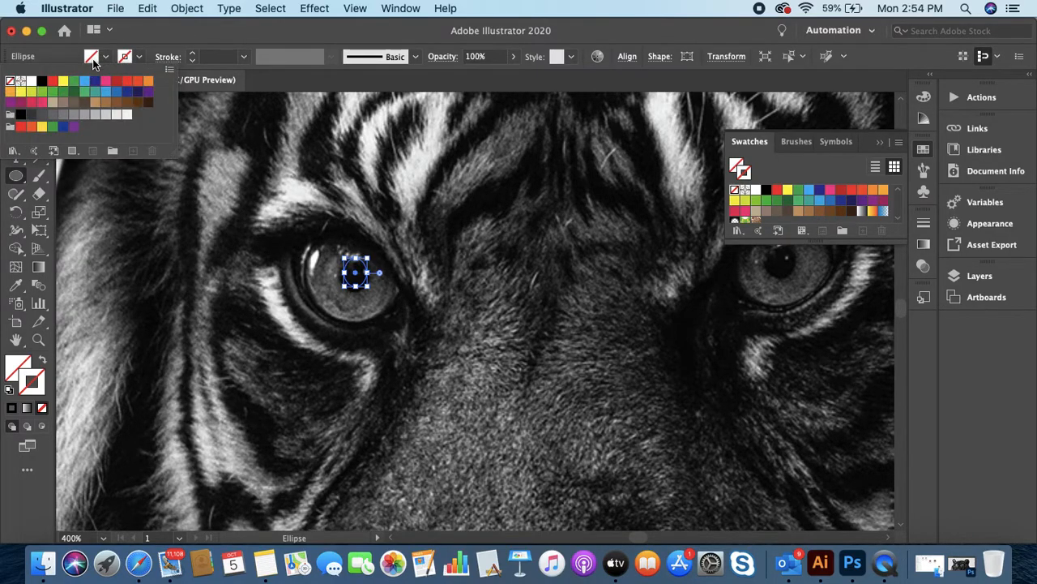
{"action": "left_click", "coordinate": [42, 81]}
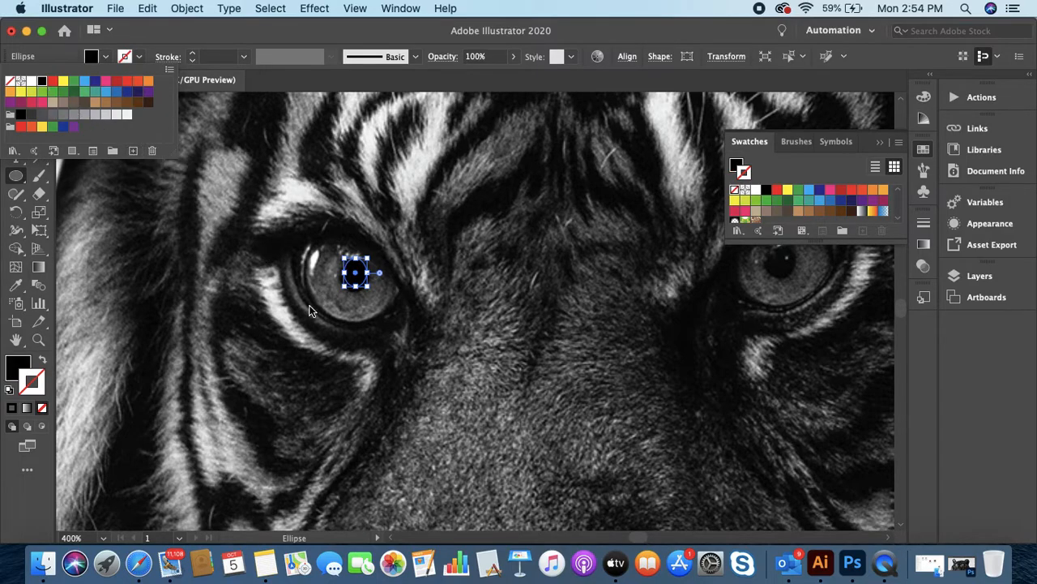
{"action": "left_click", "coordinate": [322, 340]}
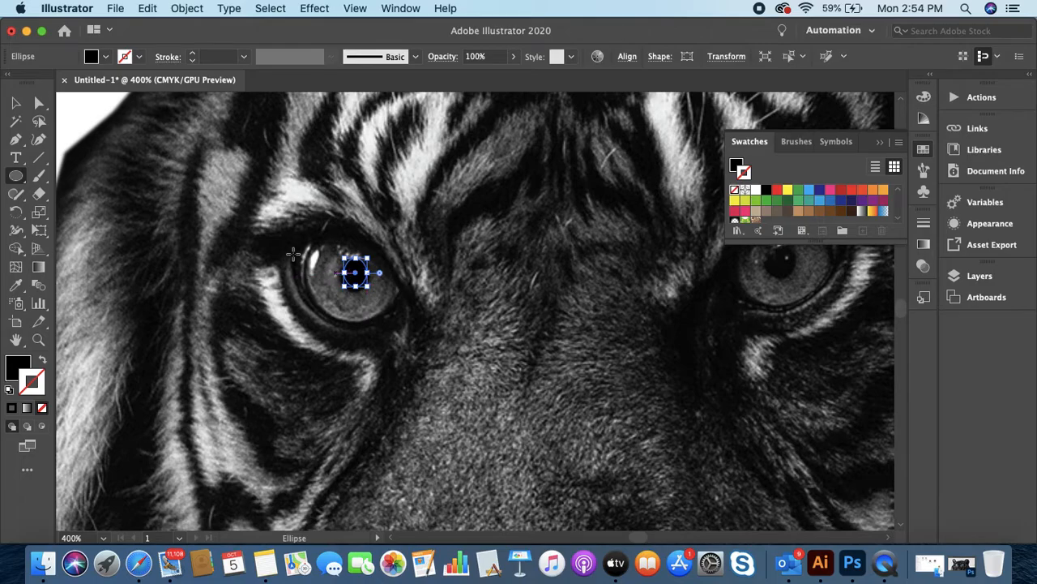
Widen and rotate the black ellipse so it matches the outline of the pupil in the photo
{"action": "left_click", "coordinate": [15, 103]}
{"action": "mouse_move", "coordinate": [344, 274]}
{"action": "left_mouse_down"}
{"action": "mouse_move", "coordinate": [334, 273]}
{"action": "mouse_move", "coordinate": [356, 275]}
{"action": "left_mouse_up"}
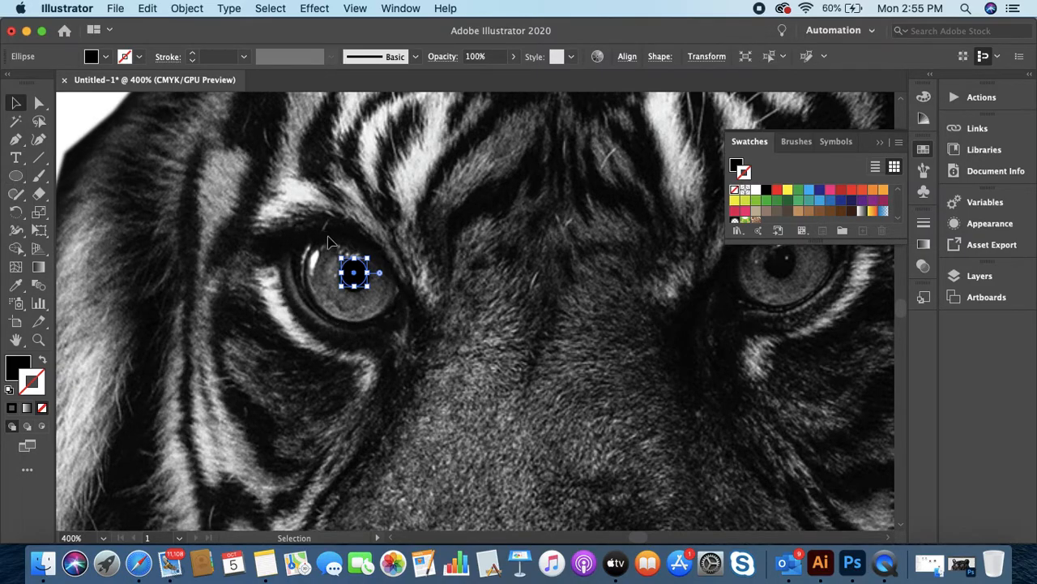
{"action": "left_click", "coordinate": [385, 322]}
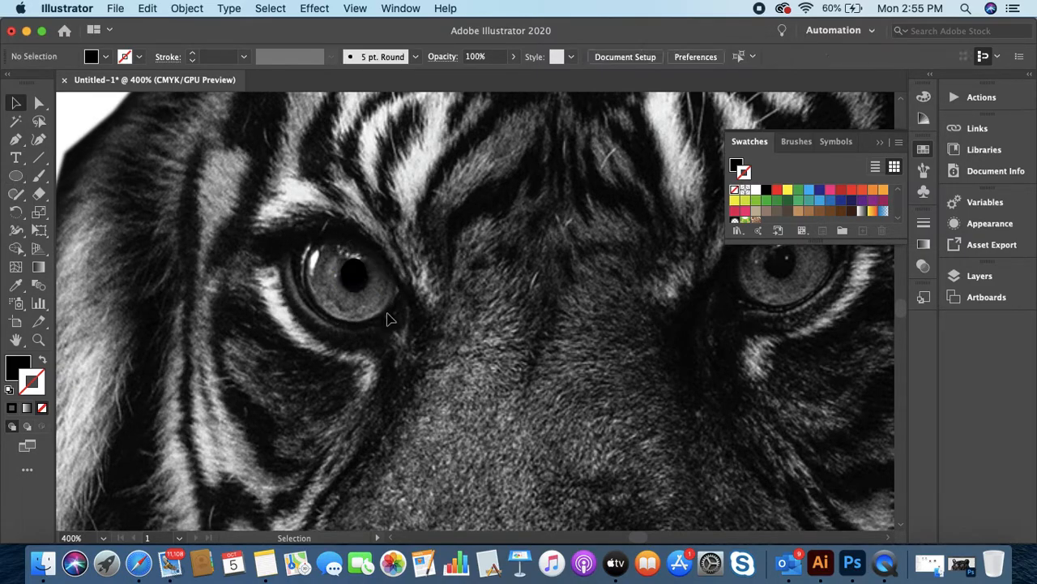
{"action": "left_click", "coordinate": [354, 283]}
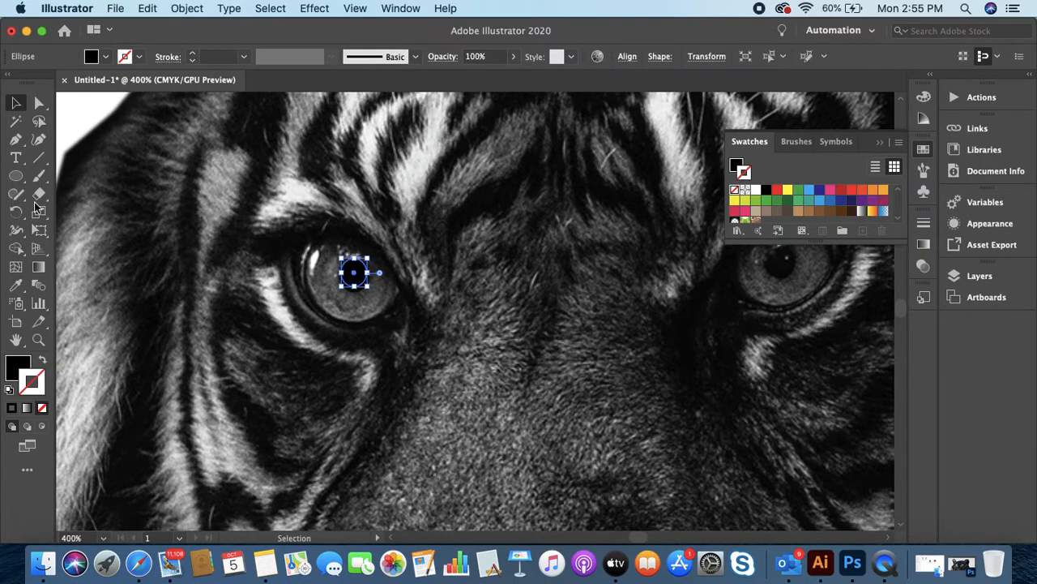
{"action": "left_click_drag", "start_coordinate": [359, 278], "coordinate": [352, 271]}
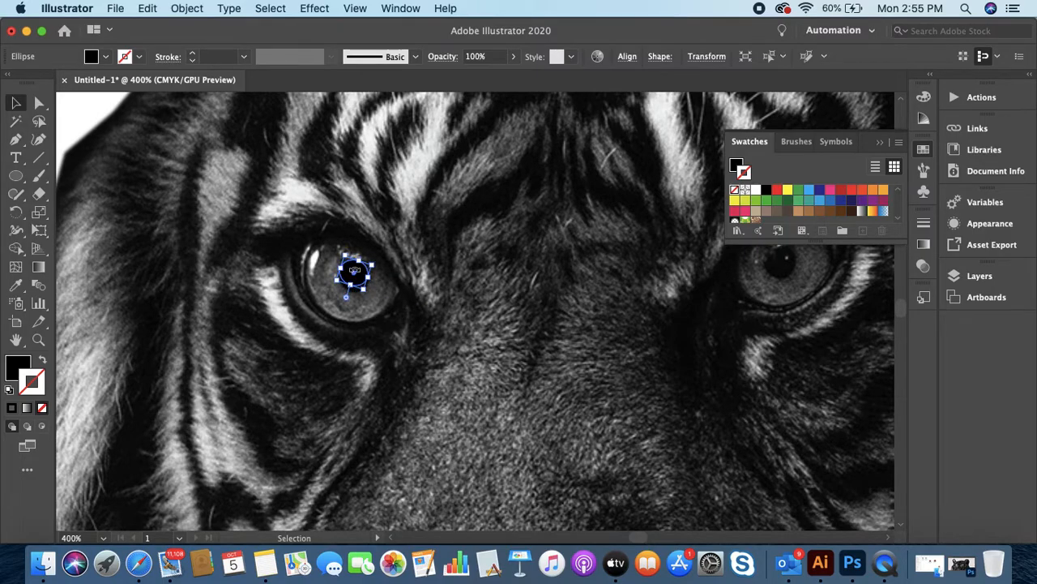
{"action": "left_click", "coordinate": [348, 279], "text": "super"}
{"action": "left_click", "coordinate": [349, 279], "text": "super"}
{"action": "left_click_drag", "start_coordinate": [479, 353], "coordinate": [336, 330]}
{"action": "left_click_drag", "start_coordinate": [511, 353], "coordinate": [552, 347]}
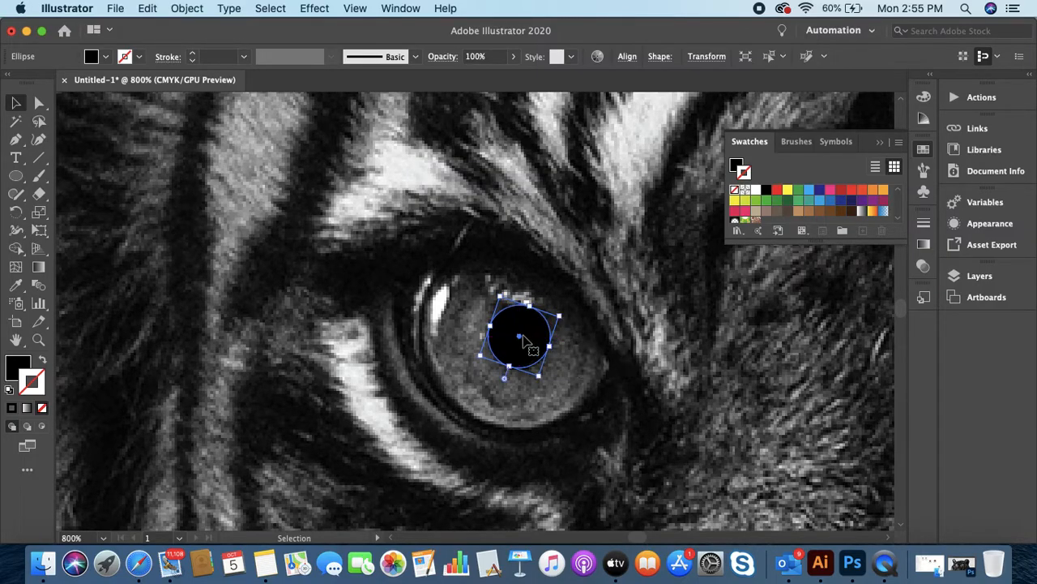
{"action": "left_click", "coordinate": [427, 300]}
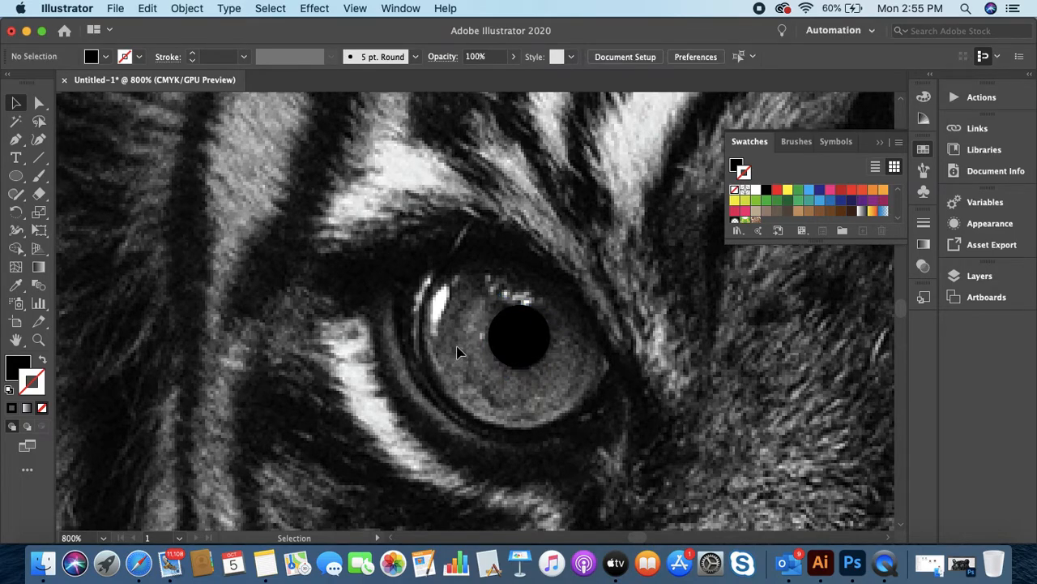
Select the black pupil shape and lock it
{"action": "left_click", "coordinate": [529, 355]}
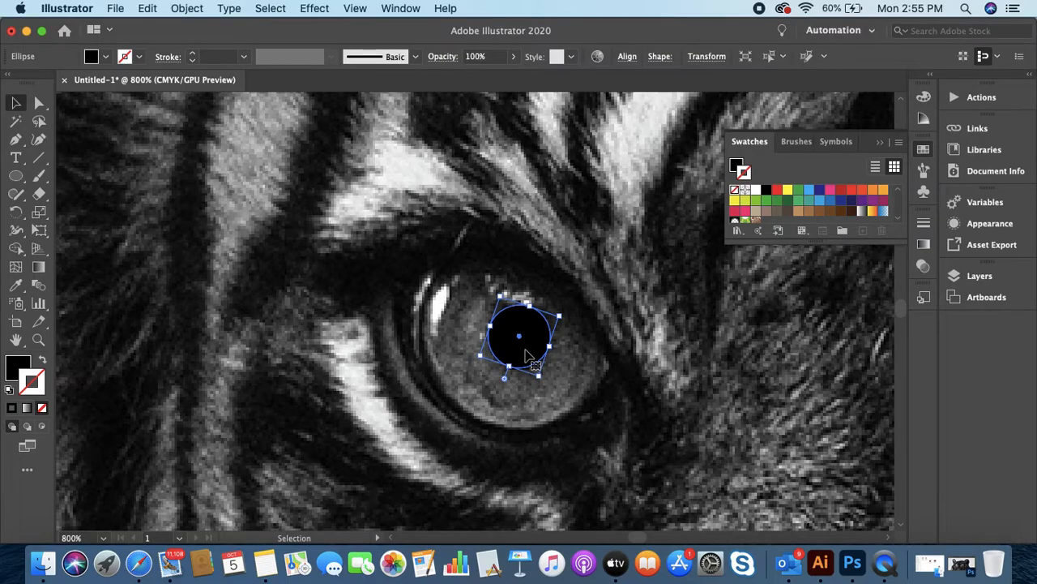
{"action": "left_click", "coordinate": [228, 9]}
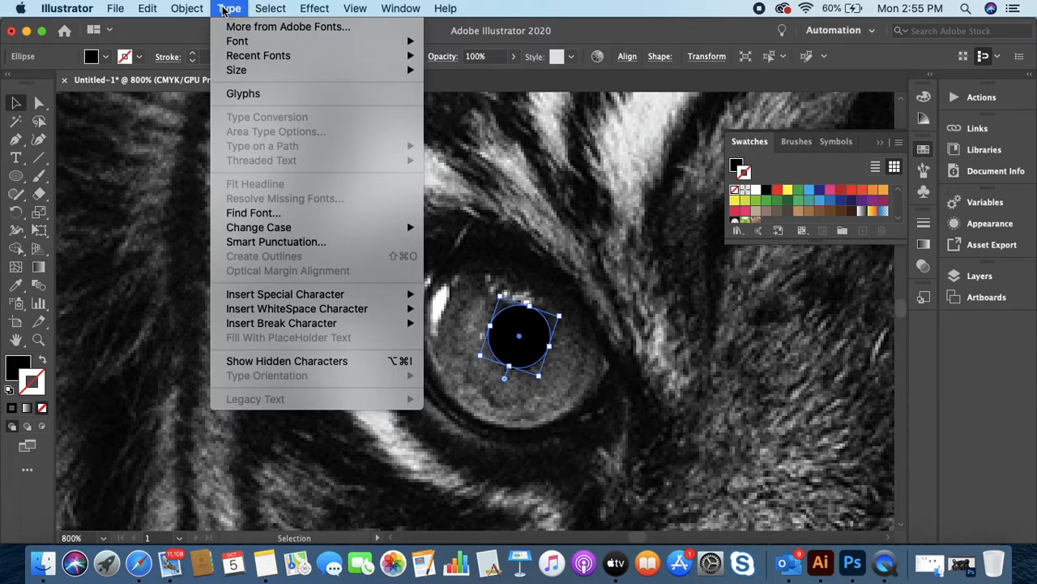
{"action": "mouse_move", "coordinate": [187, 8]}
{"action": "mouse_move", "coordinate": [300, 108]}
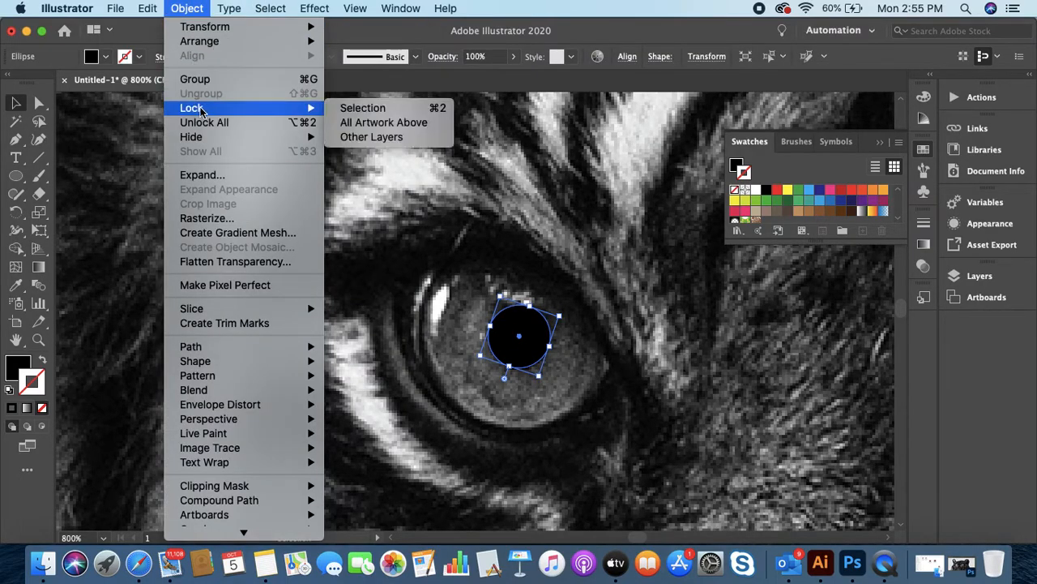
{"action": "left_click", "coordinate": [361, 109]}
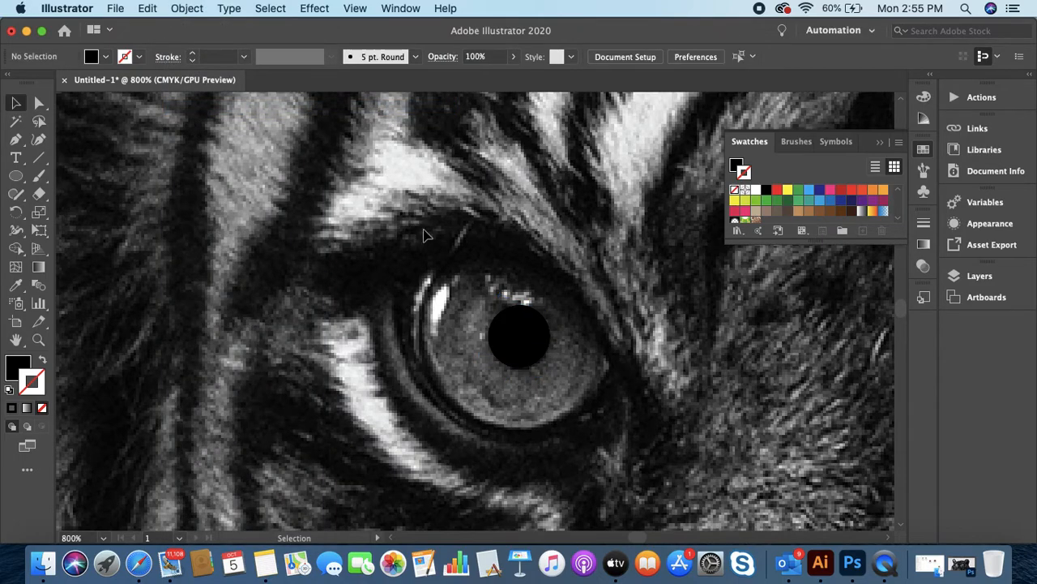
Trace the visible eyeball around the locked pupil with the Pen tool as a closed shape, leaving the upper inner edge straight
{"action": "left_click", "coordinate": [17, 140]}
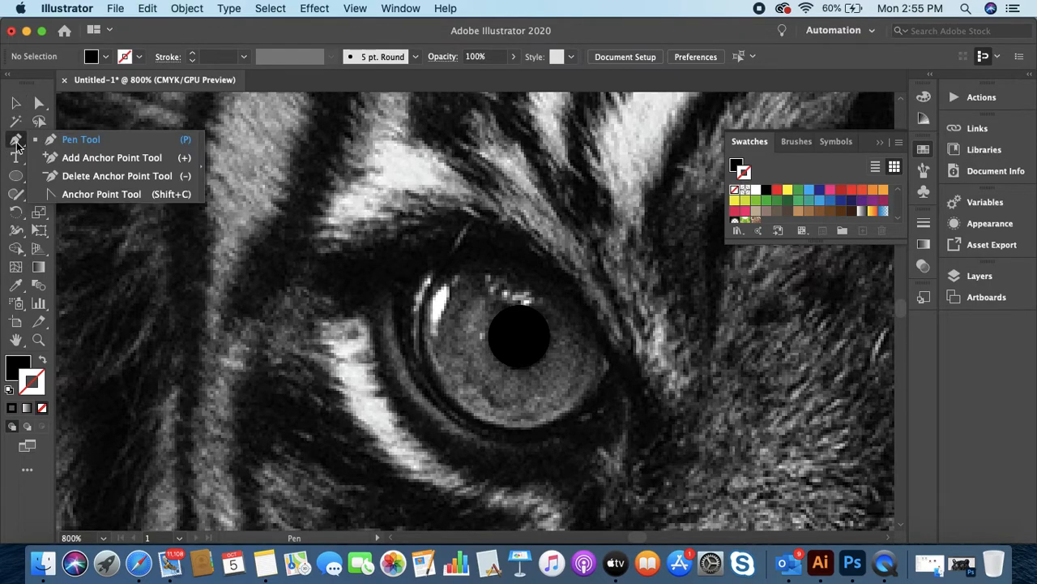
{"action": "left_click", "coordinate": [83, 141]}
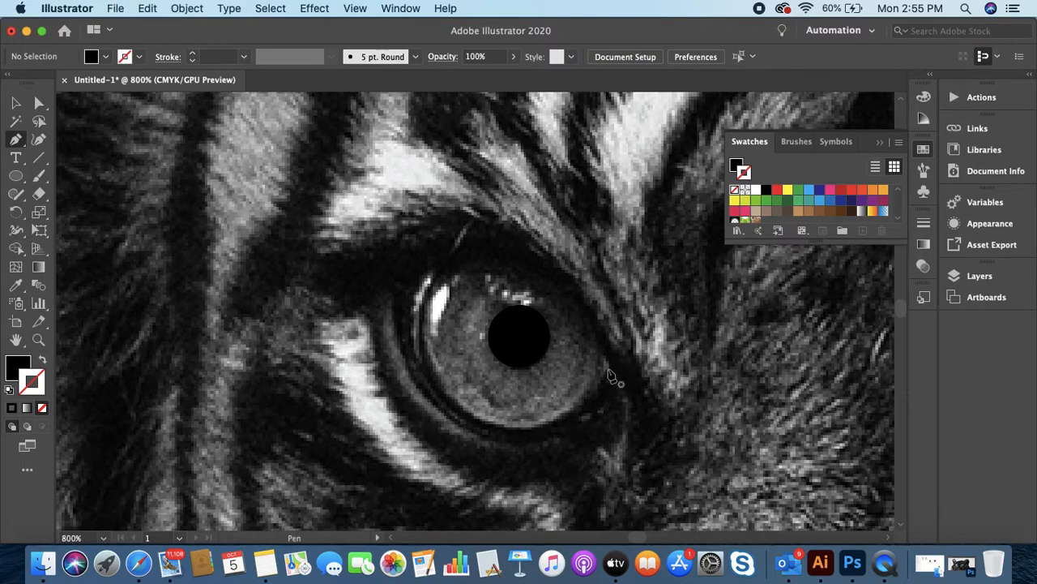
{"action": "left_click", "coordinate": [607, 365]}
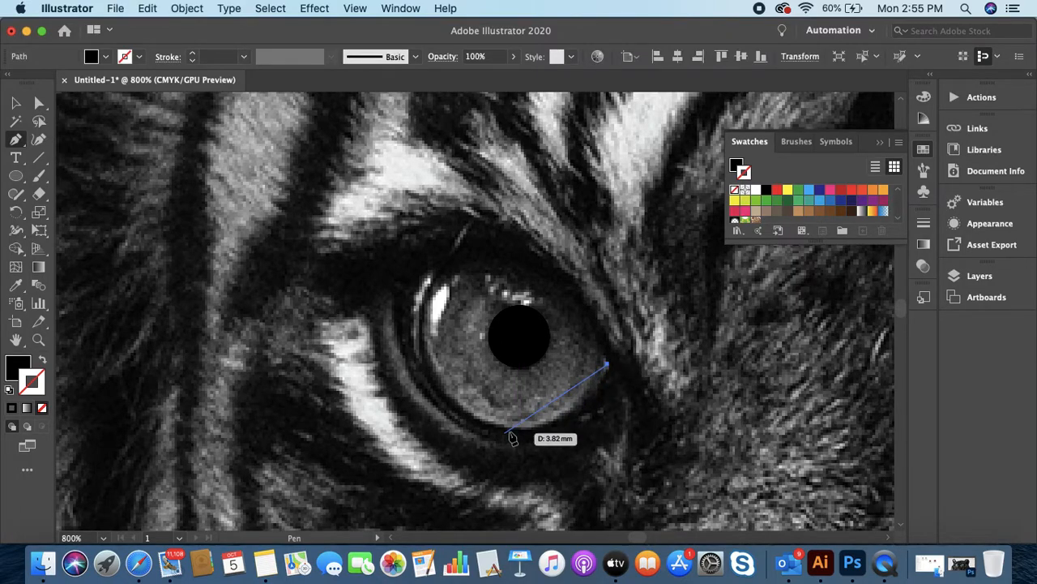
{"action": "left_click_drag", "start_coordinate": [505, 433], "coordinate": [436, 423]}
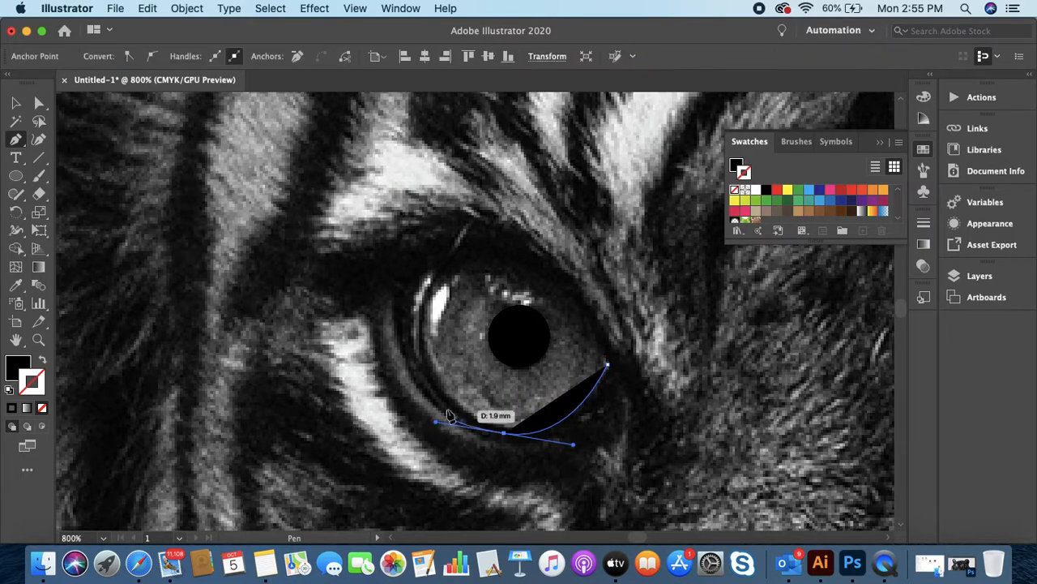
{"action": "left_click", "coordinate": [418, 365]}
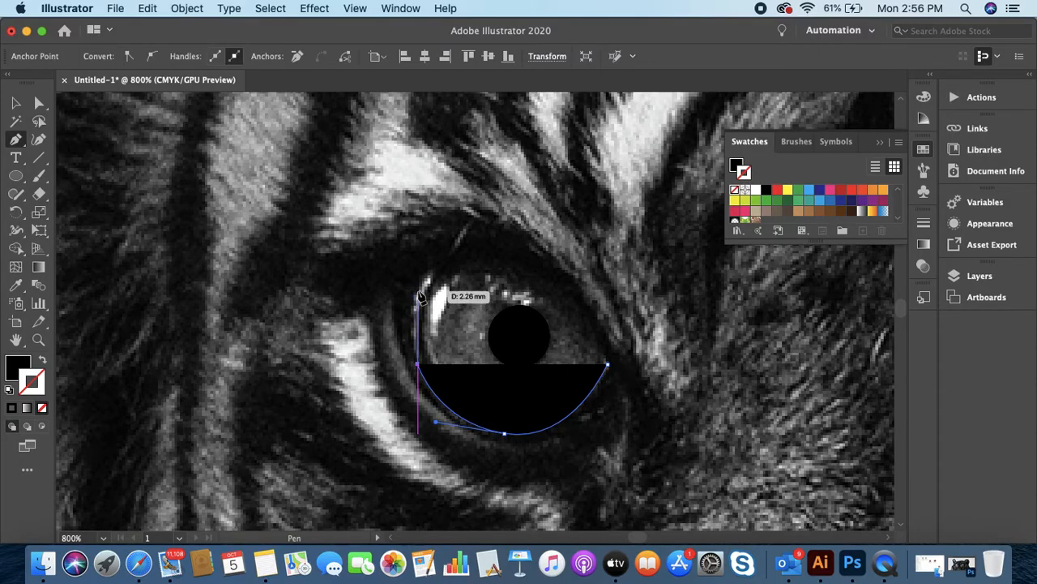
{"action": "left_click_drag", "start_coordinate": [424, 274], "coordinate": [458, 252]}
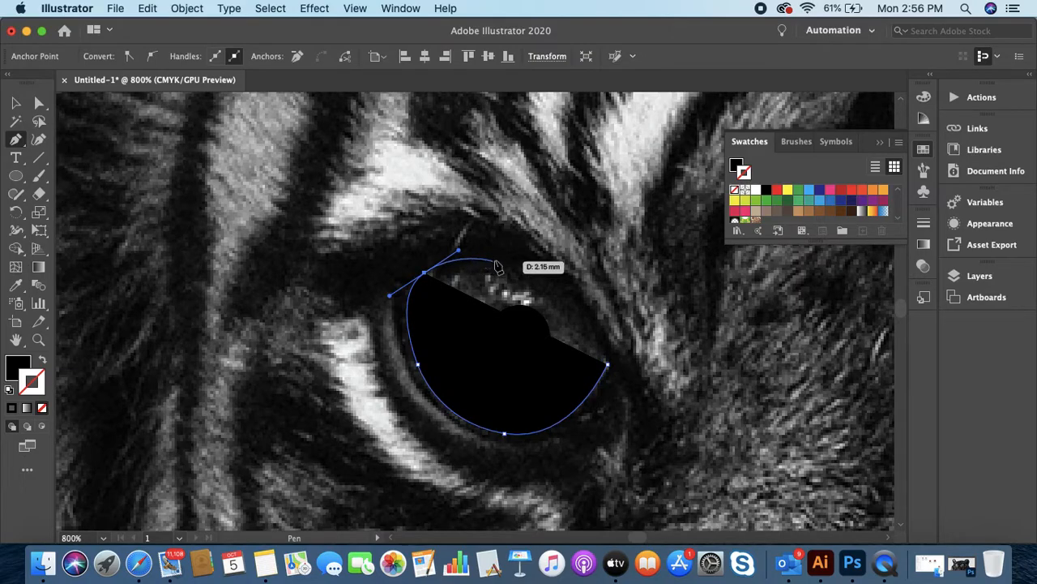
{"action": "left_click", "coordinate": [492, 261]}
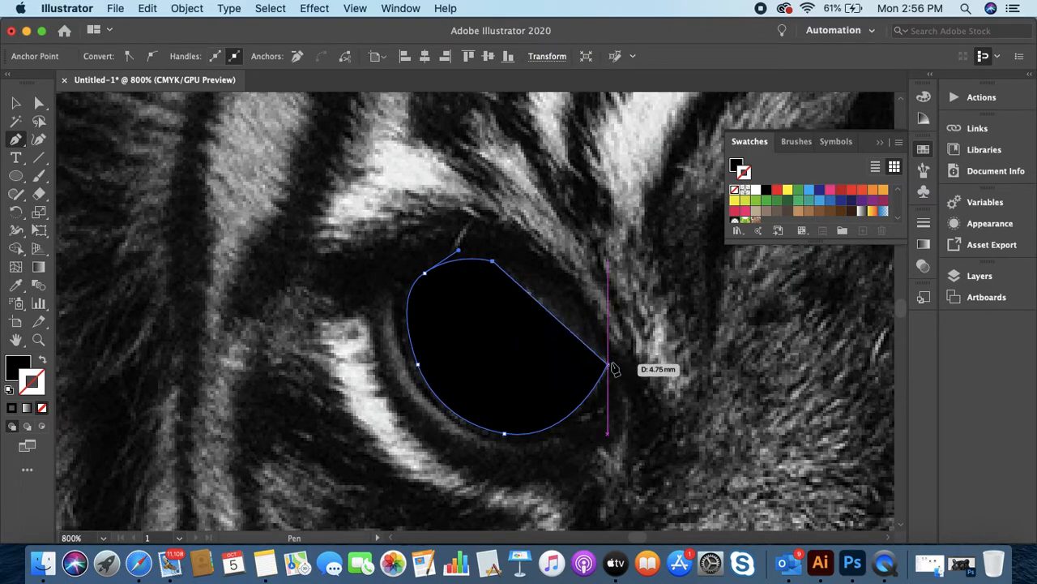
{"action": "mouse_move", "coordinate": [608, 365]}
{"action": "left_mouse_down"}
{"action": "mouse_move", "coordinate": [498, 325]}
{"action": "mouse_move", "coordinate": [451, 329]}
{"action": "mouse_move", "coordinate": [637, 361]}
{"action": "mouse_move", "coordinate": [621, 359]}
{"action": "left_mouse_up"}
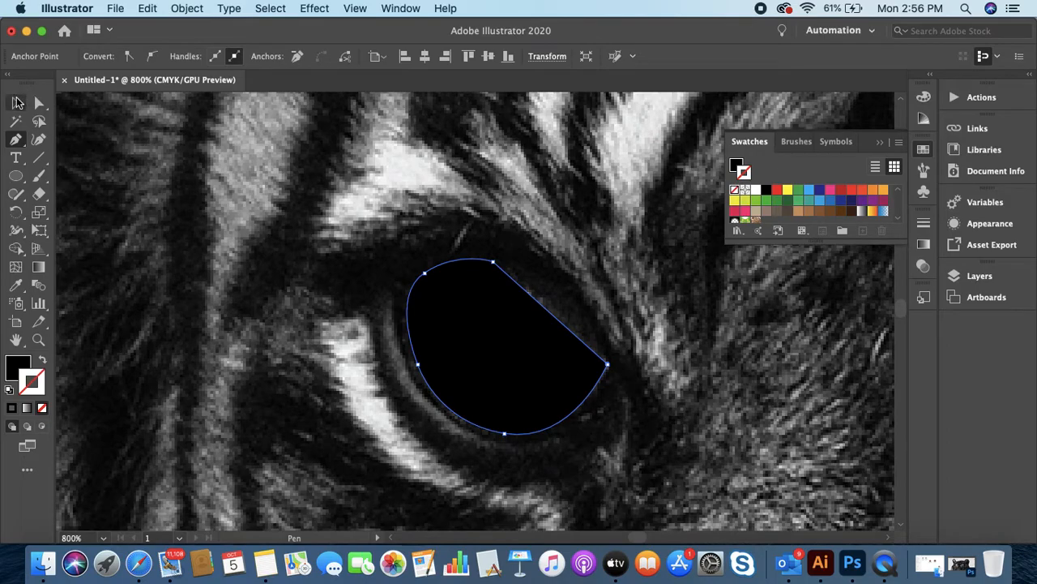
Refine the eye shape by shifting its outer side anchor slightly outward and adjusting the curve handle at the upper outer anchor
{"action": "left_click", "coordinate": [38, 102]}
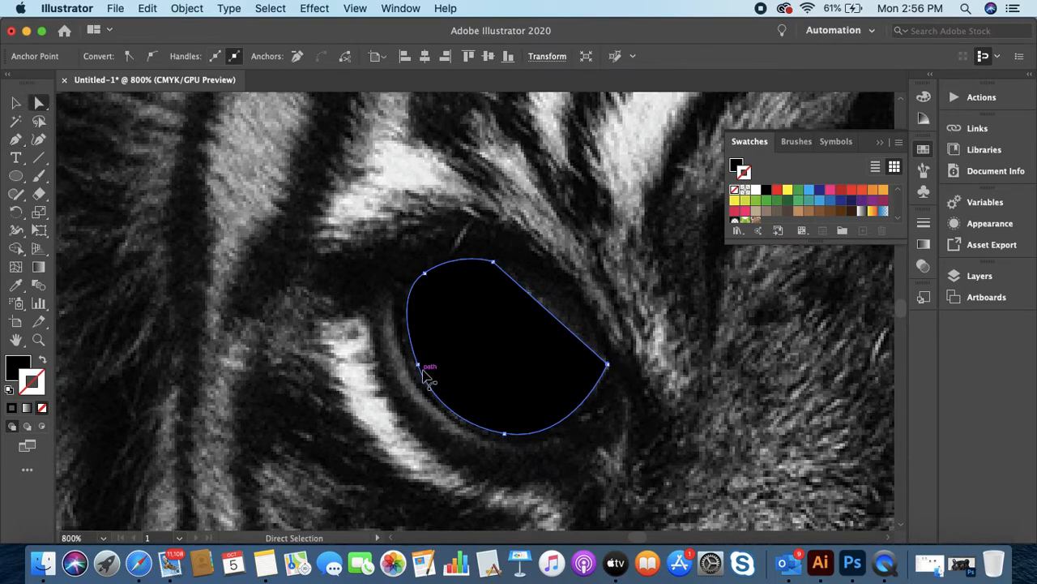
{"action": "left_click", "coordinate": [388, 373]}
{"action": "left_click_drag", "start_coordinate": [421, 365], "coordinate": [414, 366]}
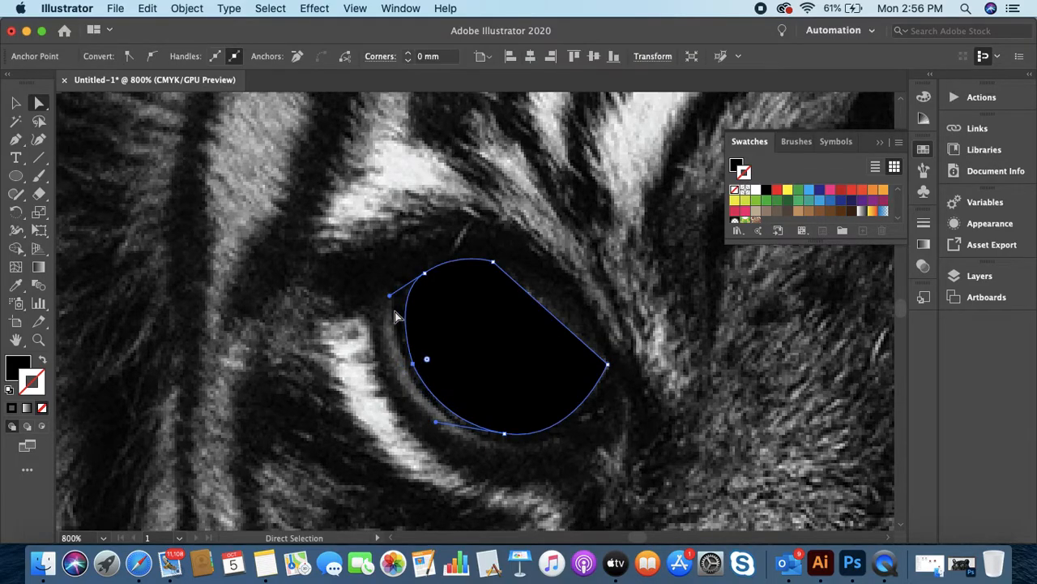
{"action": "left_click_drag", "start_coordinate": [390, 299], "coordinate": [390, 309]}
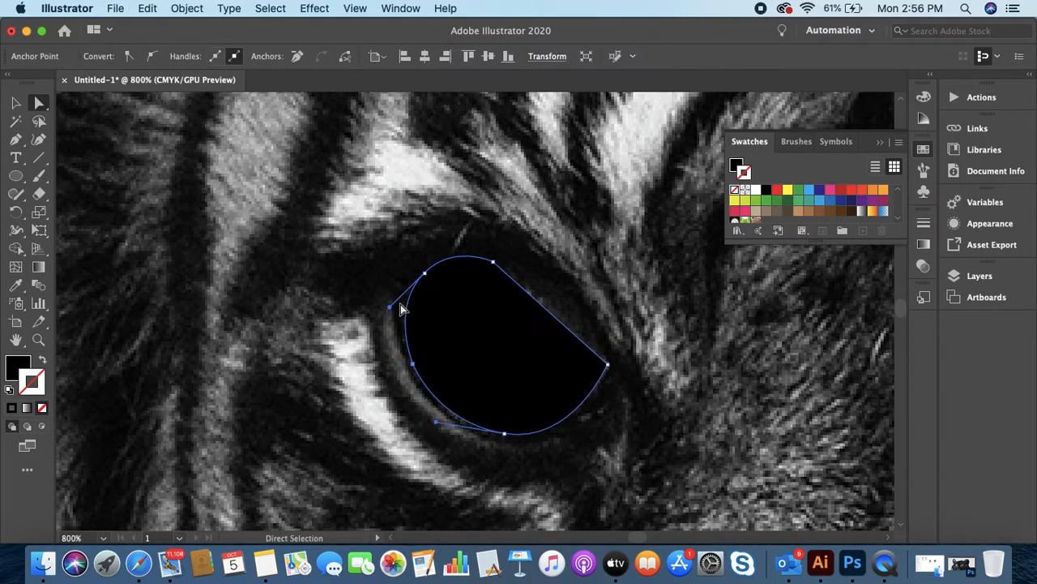
{"action": "left_click_drag", "start_coordinate": [424, 274], "coordinate": [423, 275]}
{"action": "left_click", "coordinate": [607, 364]}
{"action": "left_click", "coordinate": [493, 262]}
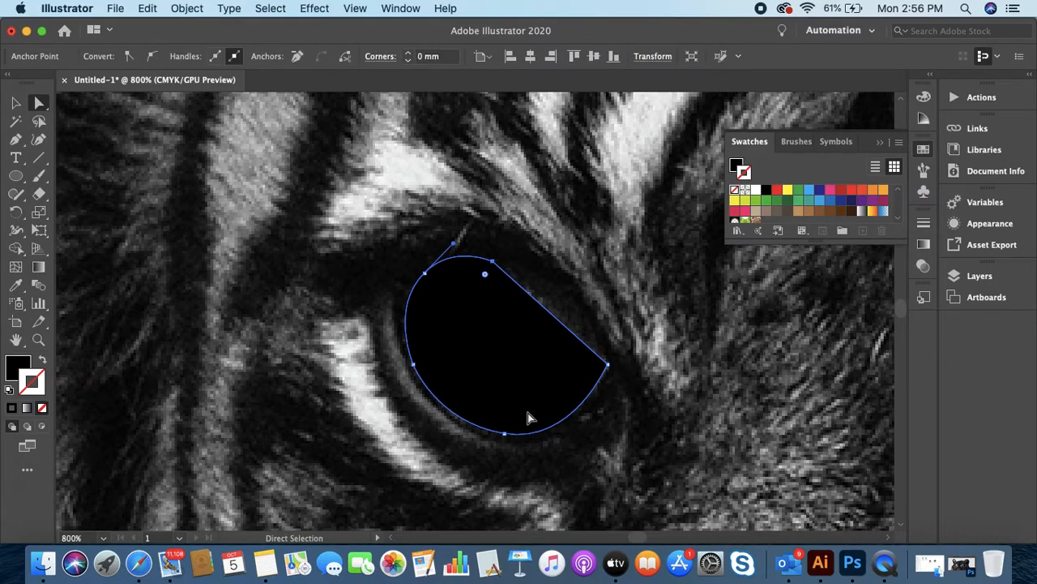
{"action": "left_click", "coordinate": [505, 435]}
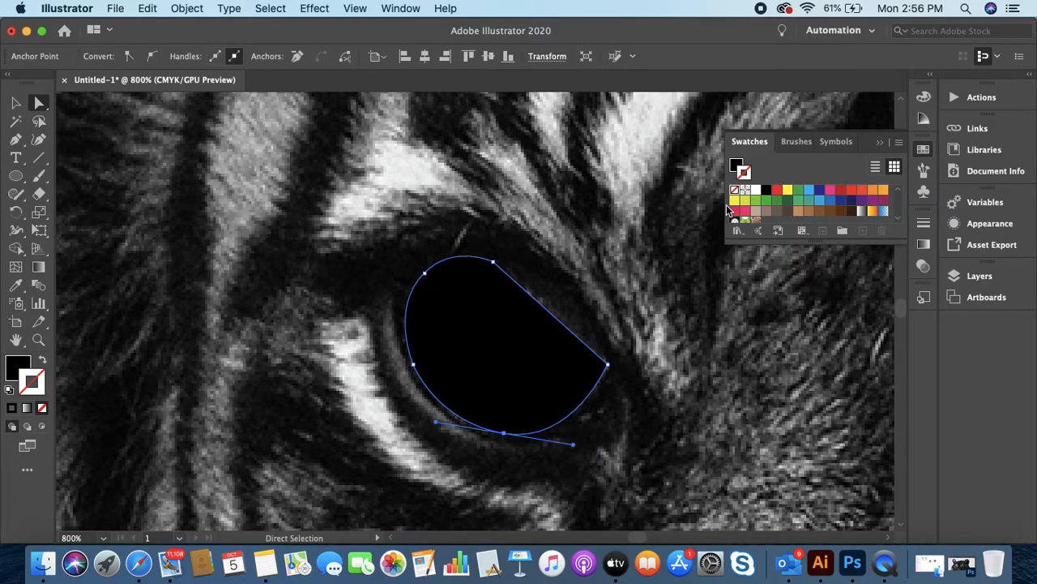
Give the eye shape a white fill and no stroke, leaving it deselected
{"action": "left_click", "coordinate": [756, 189]}
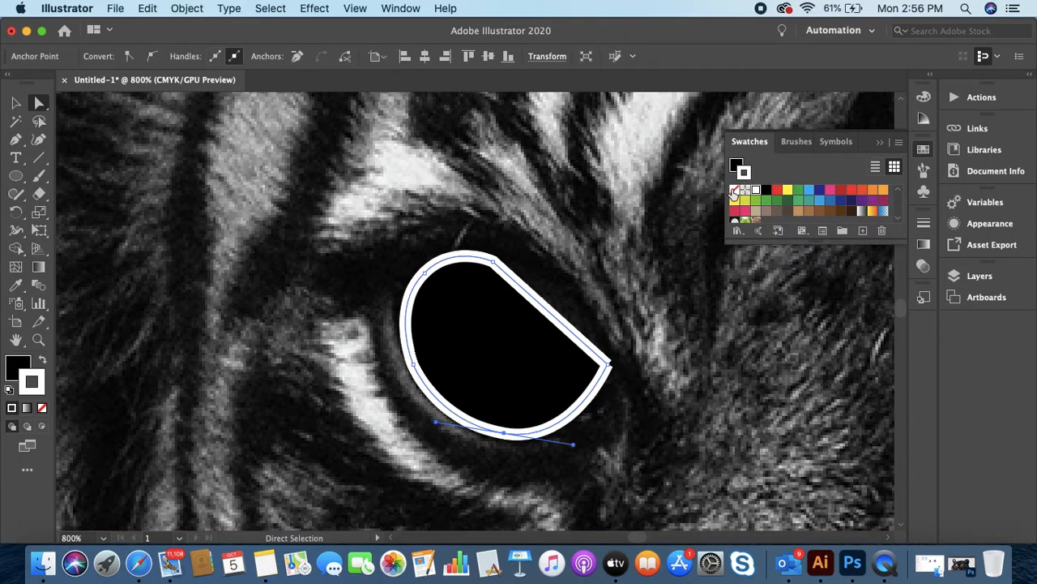
{"action": "left_click", "coordinate": [734, 190]}
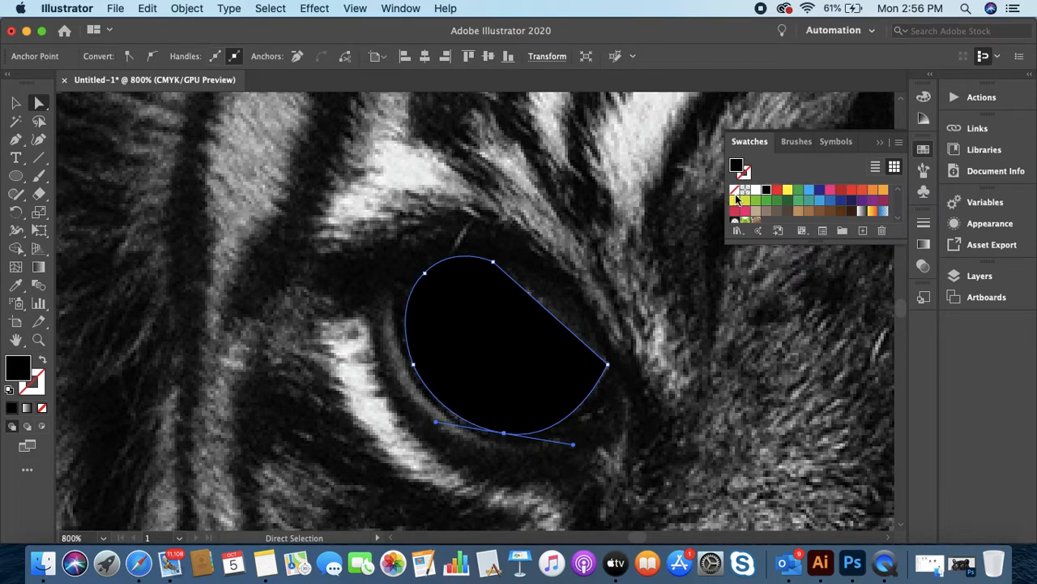
{"action": "left_click", "coordinate": [757, 190]}
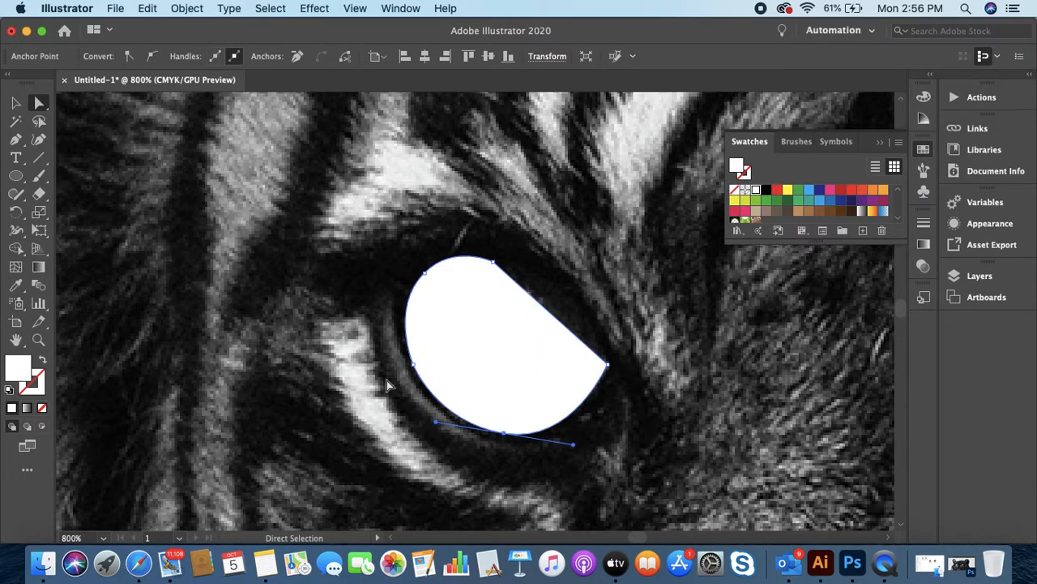
{"action": "left_click", "coordinate": [293, 334]}
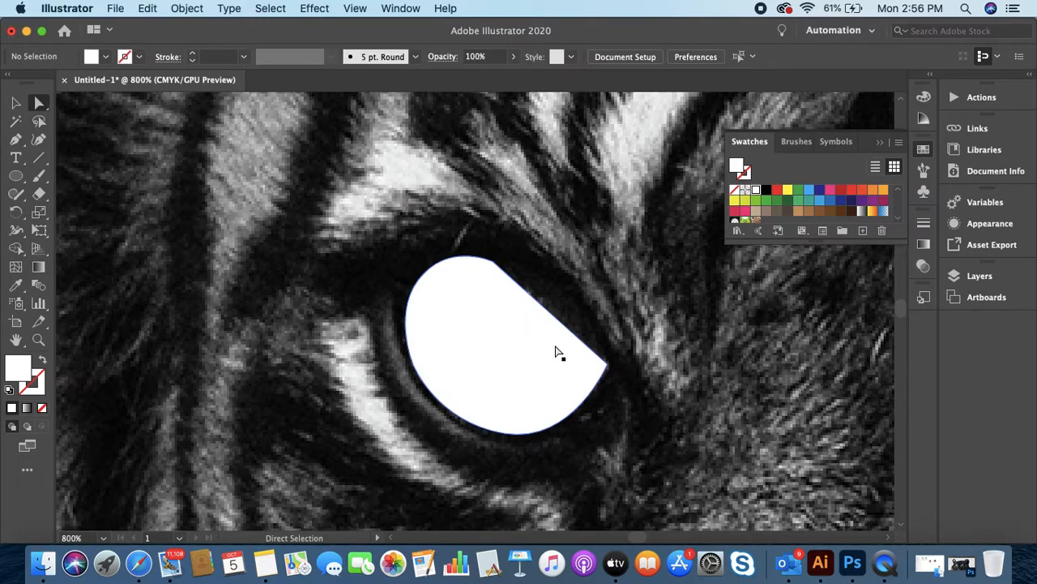
Unlock all locked objects in the document, including the pupil and the reference photo
{"action": "left_click", "coordinate": [493, 349]}
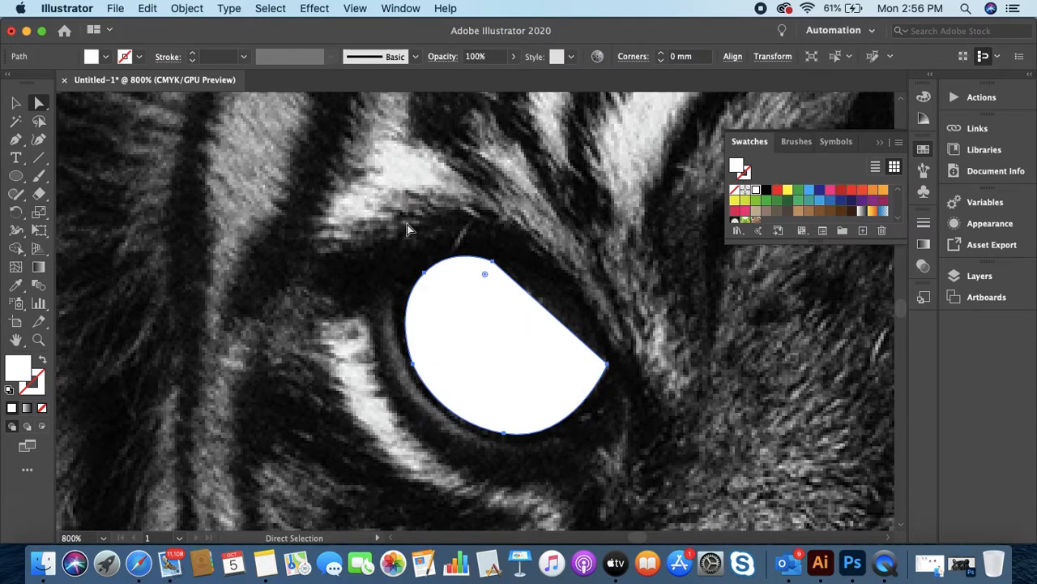
{"action": "left_click", "coordinate": [403, 290], "text": "alt"}
{"action": "left_click", "coordinate": [403, 290], "text": "alt"}
{"action": "left_click", "coordinate": [403, 291], "text": "alt"}
{"action": "left_click_drag", "start_coordinate": [483, 339], "coordinate": [341, 307]}
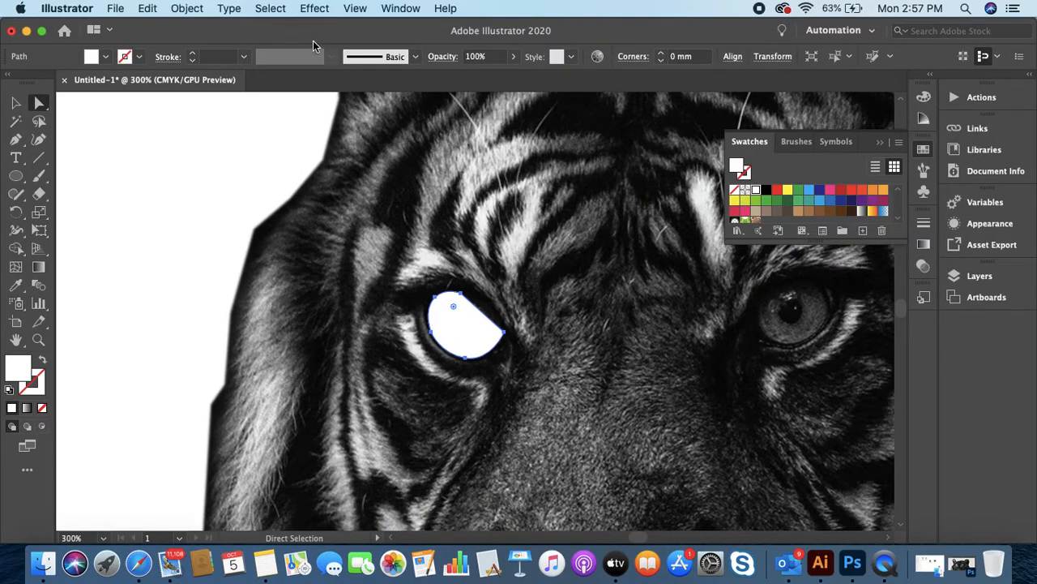
{"action": "left_click", "coordinate": [187, 9]}
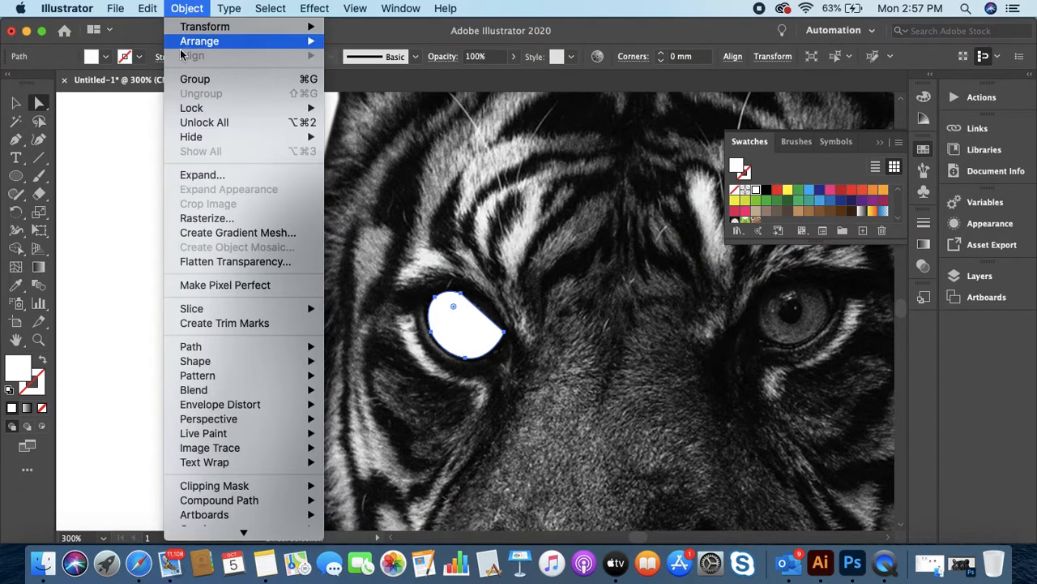
{"action": "left_click", "coordinate": [243, 122]}
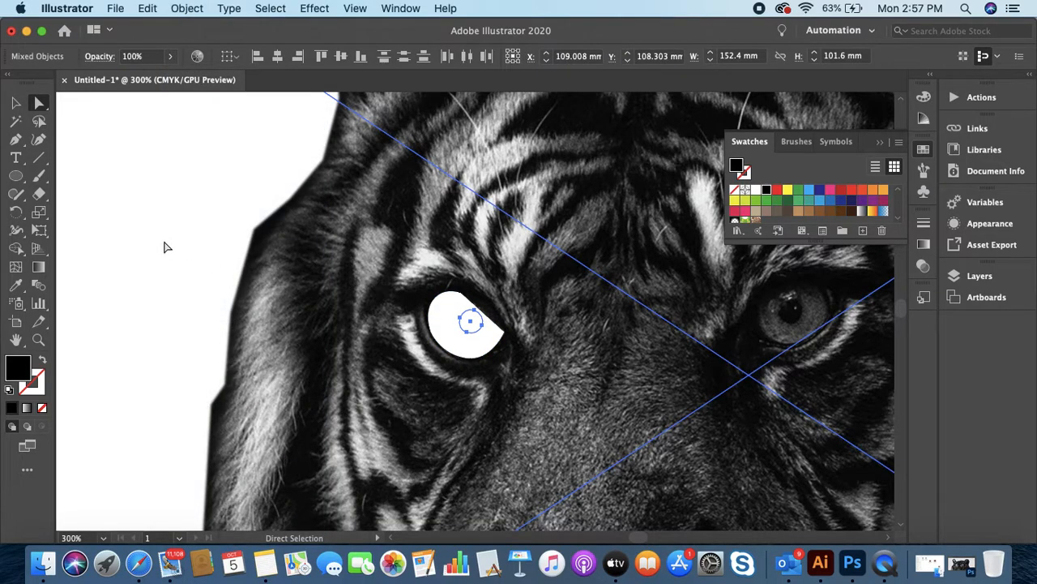
Select only the tiger reference photo and lock it again
{"action": "left_click", "coordinate": [253, 330], "text": "alt+super"}
{"action": "left_click", "coordinate": [253, 329], "text": "alt+super"}
{"action": "scroll", "coordinate": [310, 314], "scroll_direction": "right", "scroll_amount": 4}
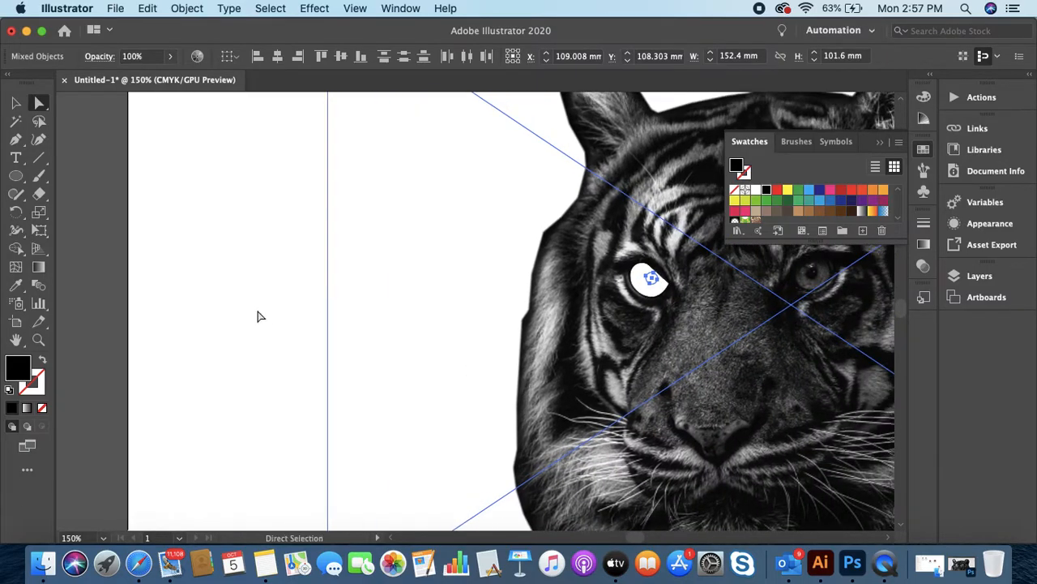
{"action": "left_click", "coordinate": [260, 316]}
{"action": "left_click", "coordinate": [384, 254]}
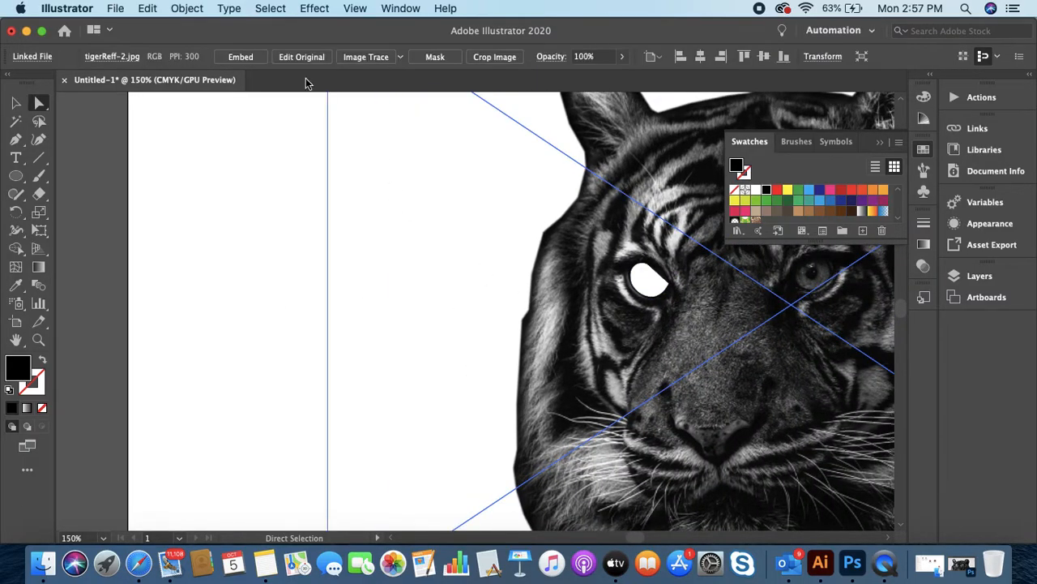
{"action": "left_click", "coordinate": [188, 8]}
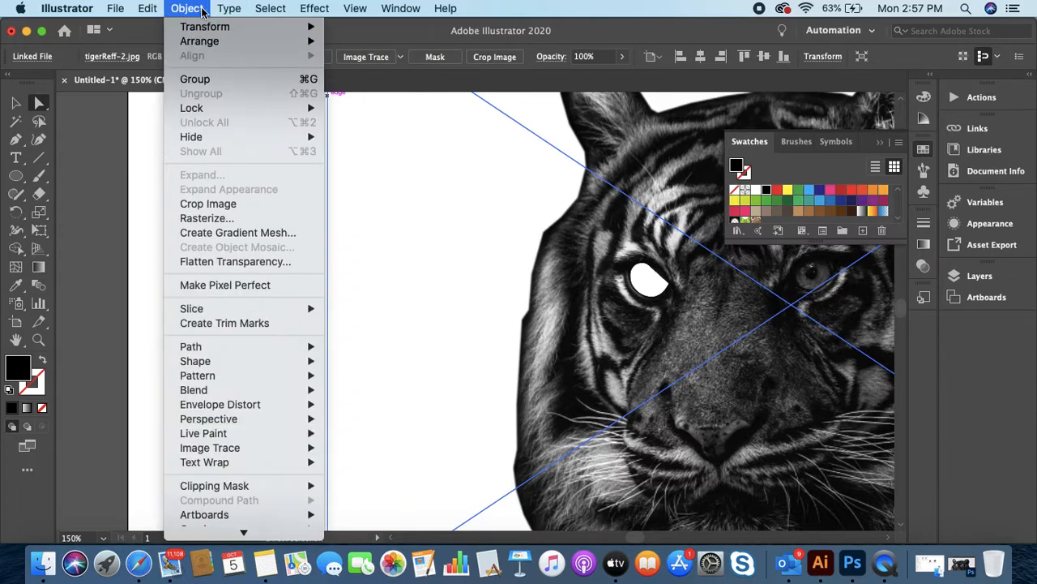
{"action": "mouse_move", "coordinate": [322, 114]}
{"action": "left_click", "coordinate": [377, 112]}
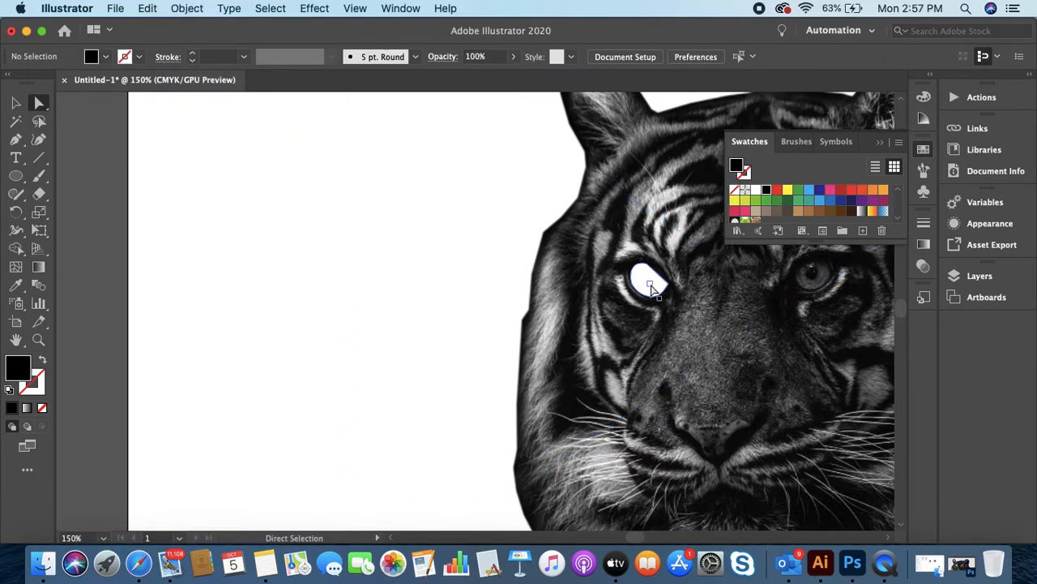
Show the artwork in outline mode and select the whole pupil ellipse hidden behind the white eye shape
{"action": "key", "text": "super+space"}
{"action": "left_click", "coordinate": [610, 283]}
{"action": "left_click", "coordinate": [610, 283]}
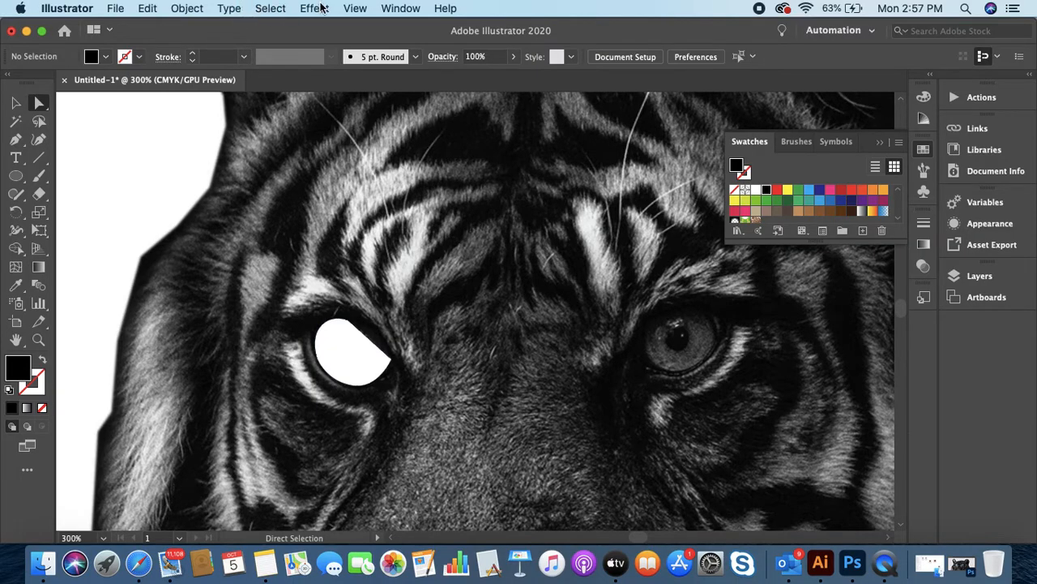
{"action": "left_click", "coordinate": [354, 9]}
{"action": "left_click", "coordinate": [364, 27]}
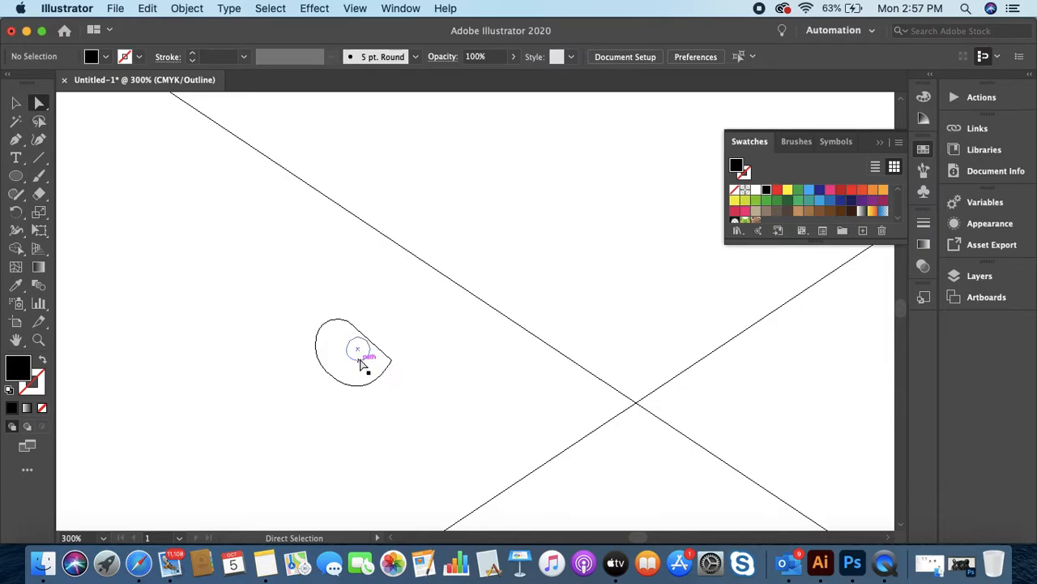
{"action": "left_click", "coordinate": [359, 360]}
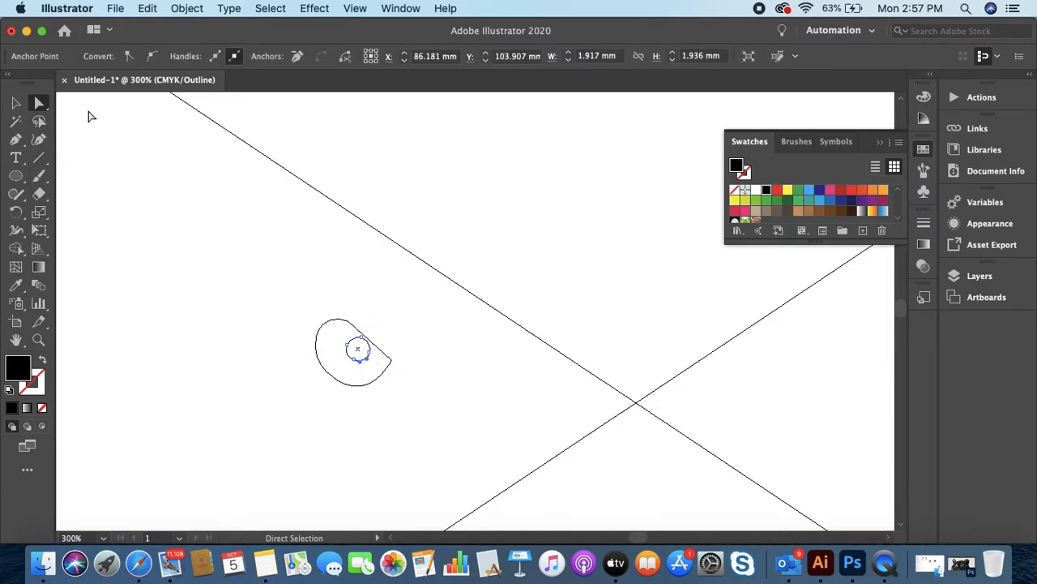
{"action": "left_click", "coordinate": [14, 104]}
{"action": "left_click", "coordinate": [187, 312]}
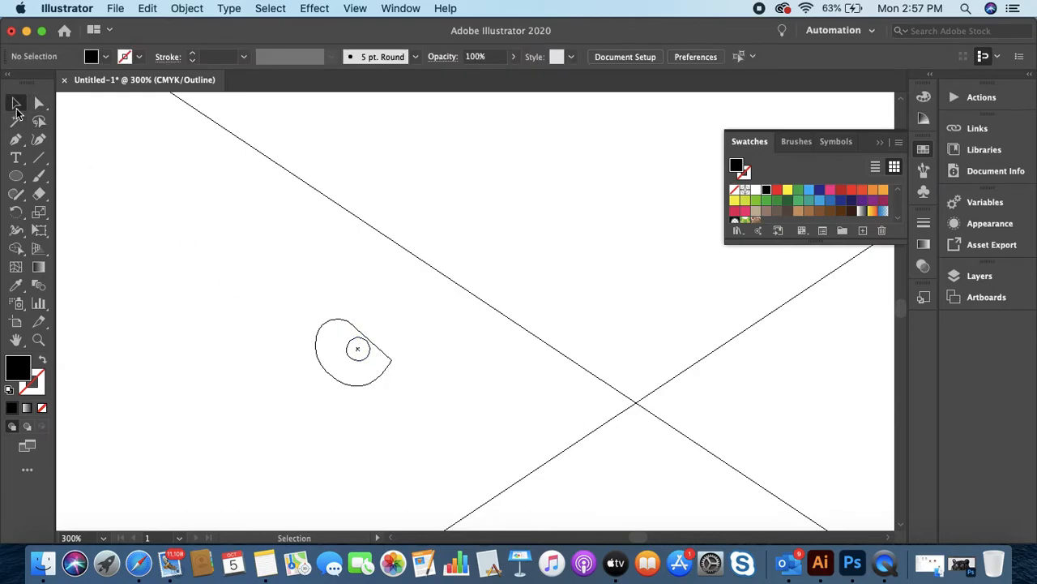
{"action": "left_click", "coordinate": [352, 360]}
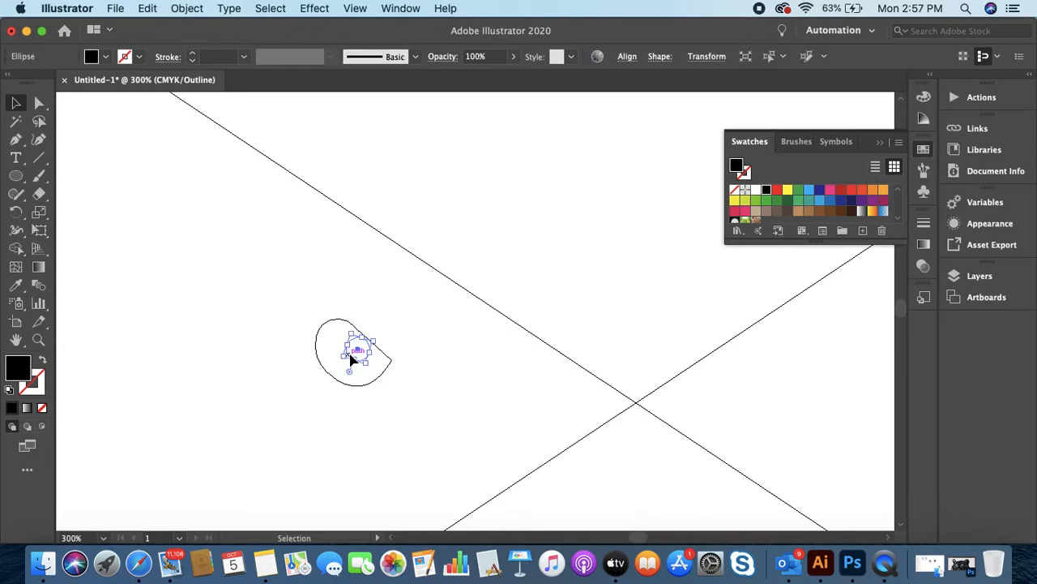
Return to GPU Preview and bring the pupil ellipse in front of the white eye shape
{"action": "left_click", "coordinate": [356, 9]}
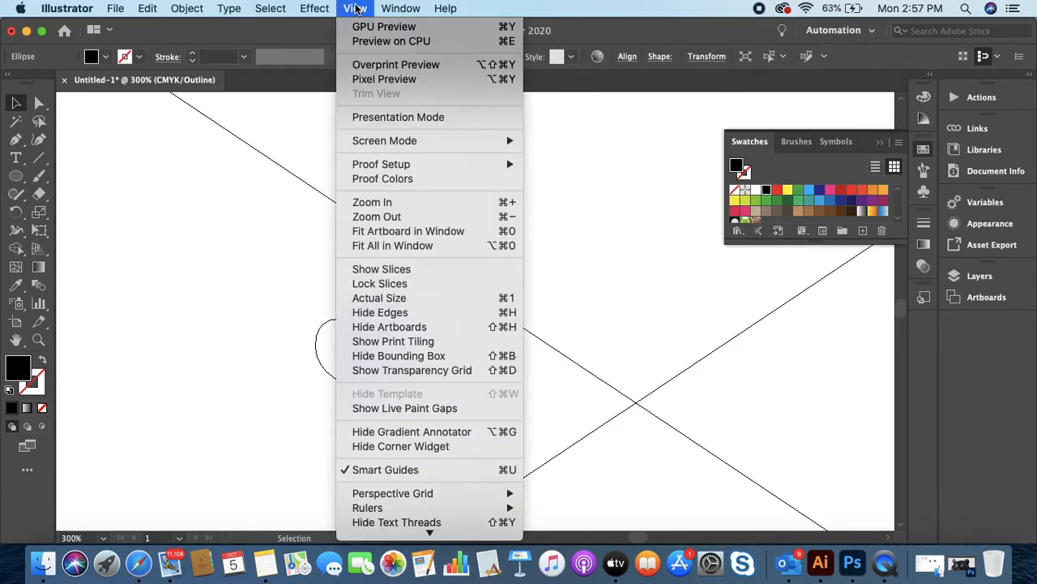
{"action": "left_click", "coordinate": [357, 27]}
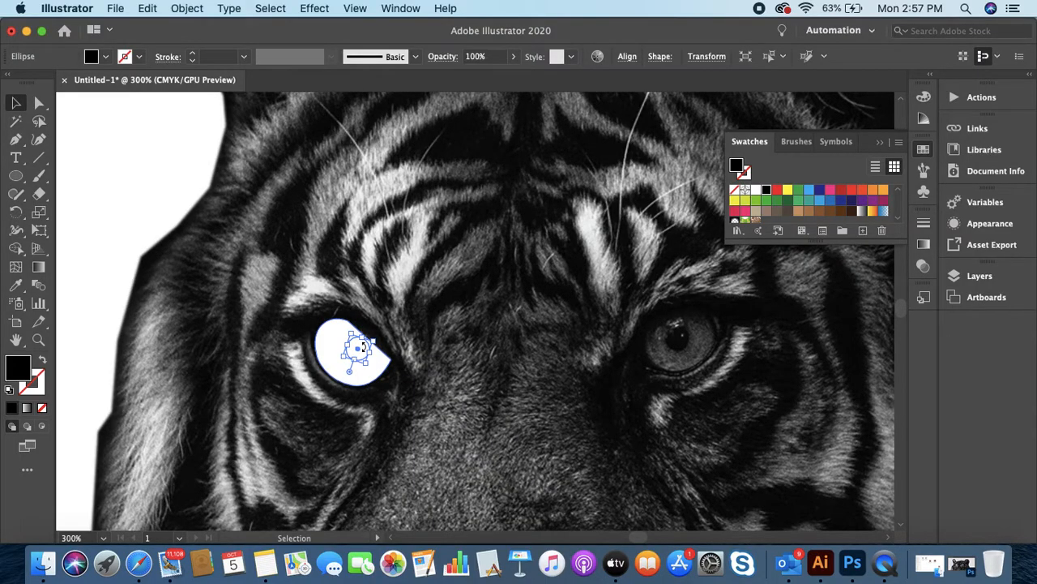
{"action": "right_click", "coordinate": [364, 349]}
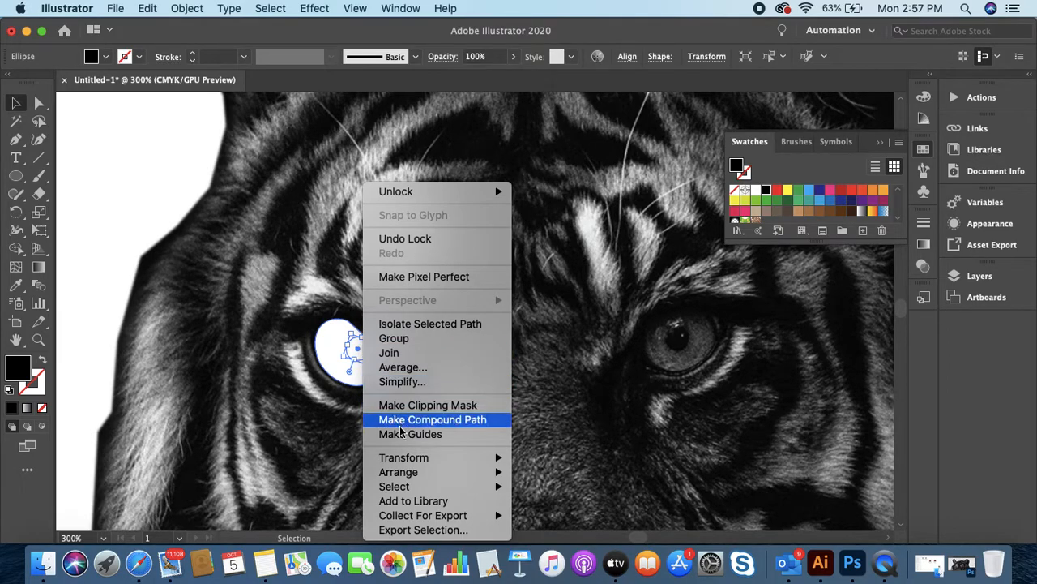
{"action": "mouse_move", "coordinate": [435, 478]}
{"action": "left_click", "coordinate": [542, 463]}
{"action": "left_click", "coordinate": [186, 264]}
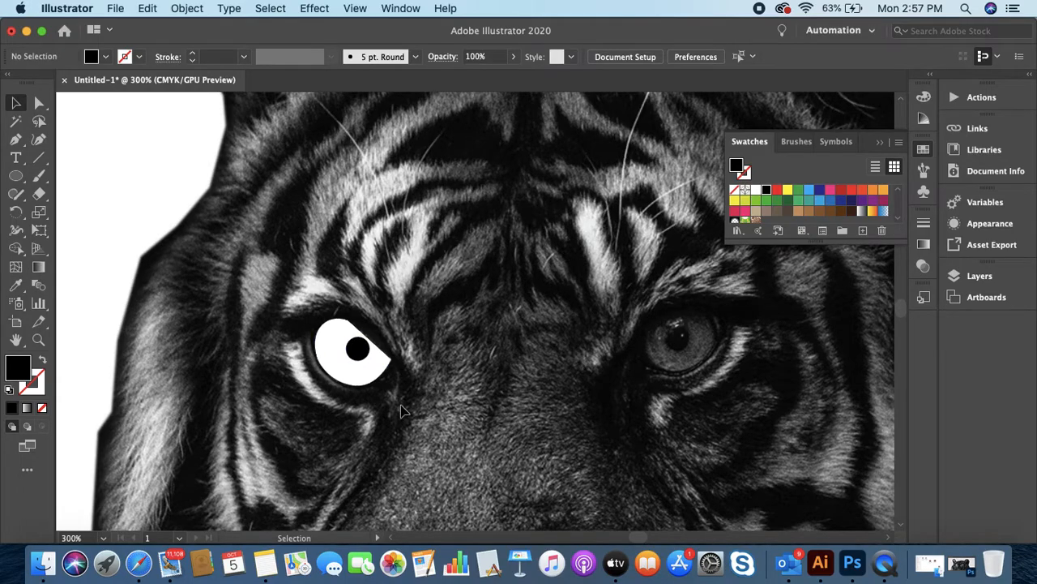
{"action": "key", "text": "super+minus"}
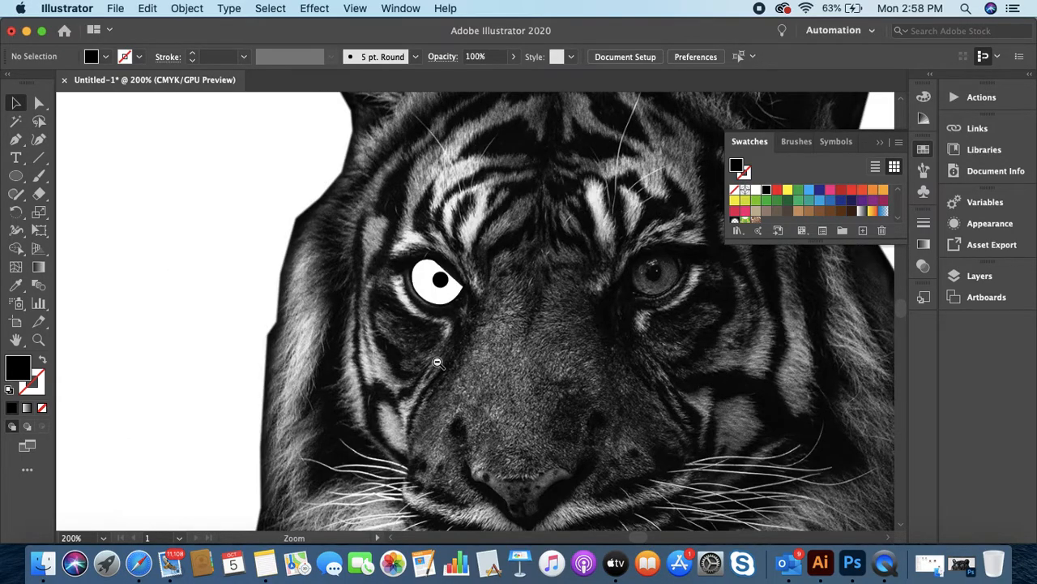
Delete the pupil ellipse and the white eye shape drawn over the tiger's left-hand eye
{"action": "key", "text": "super+minus"}
{"action": "left_click_drag", "start_coordinate": [541, 293], "coordinate": [347, 334]}
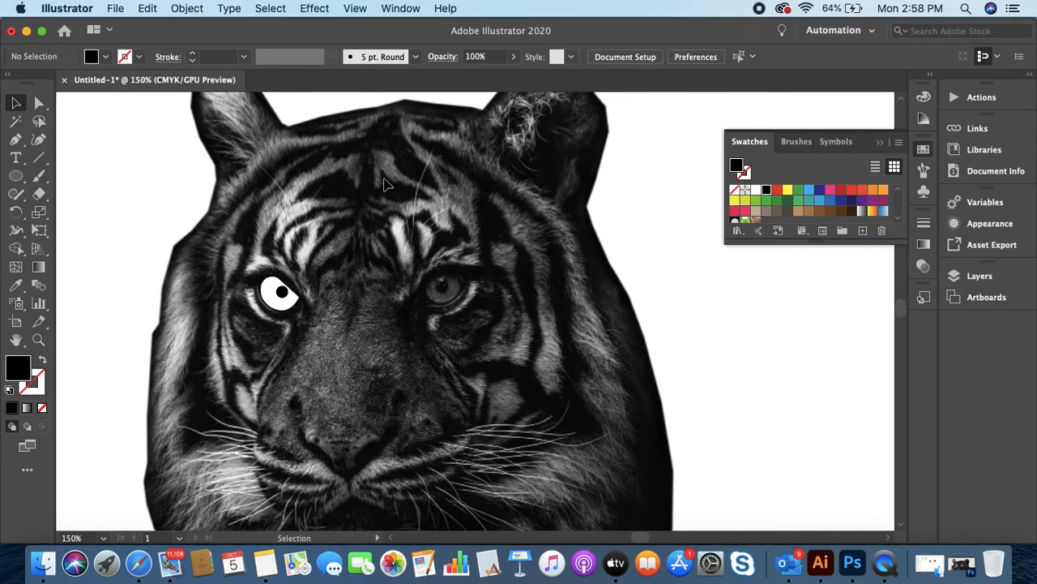
{"action": "left_click", "coordinate": [398, 366], "text": "alt+super"}
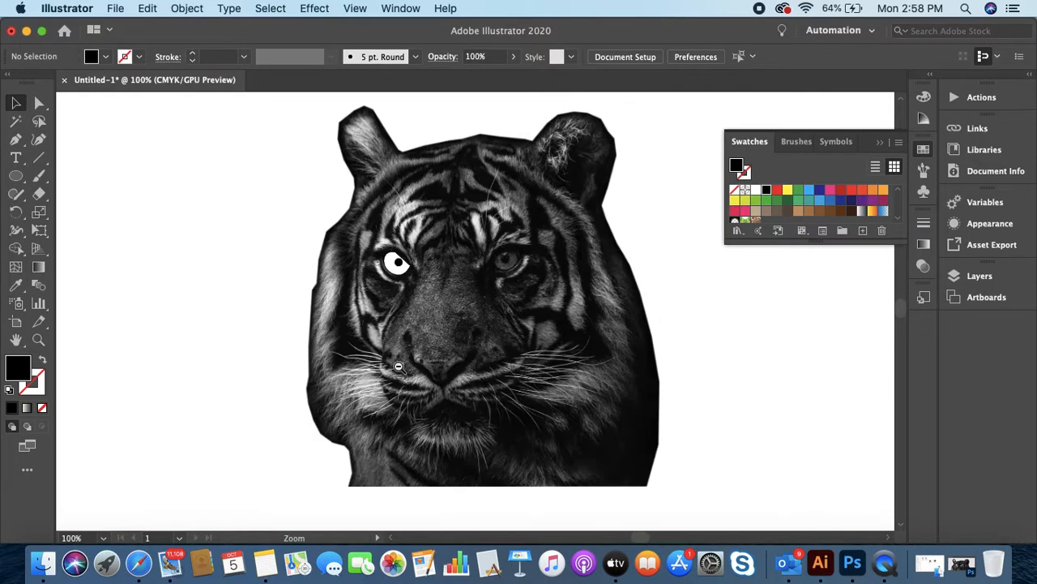
{"action": "left_click_drag", "start_coordinate": [445, 298], "coordinate": [382, 342]}
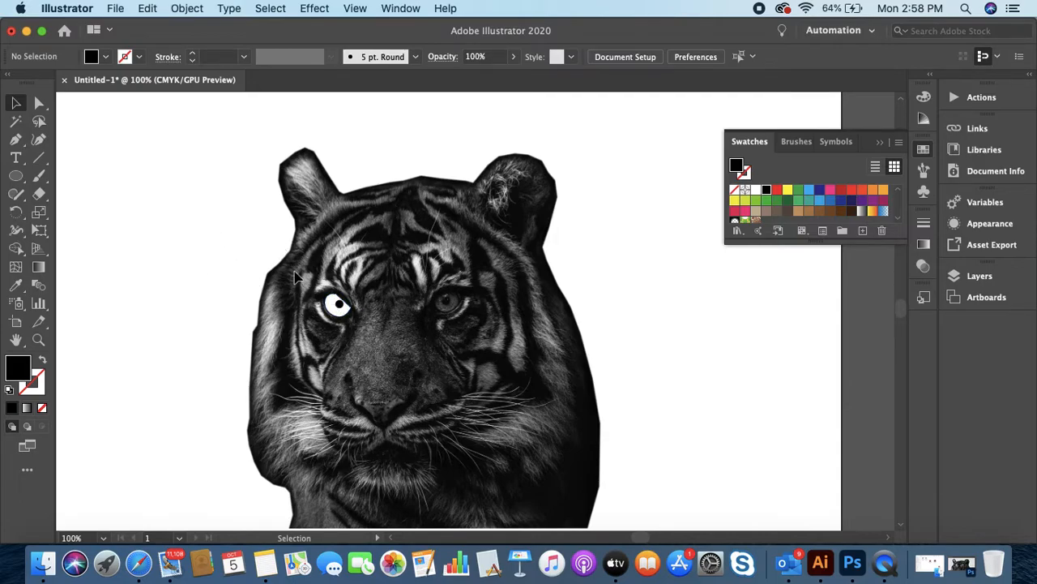
{"action": "left_click_drag", "start_coordinate": [316, 279], "coordinate": [369, 344]}
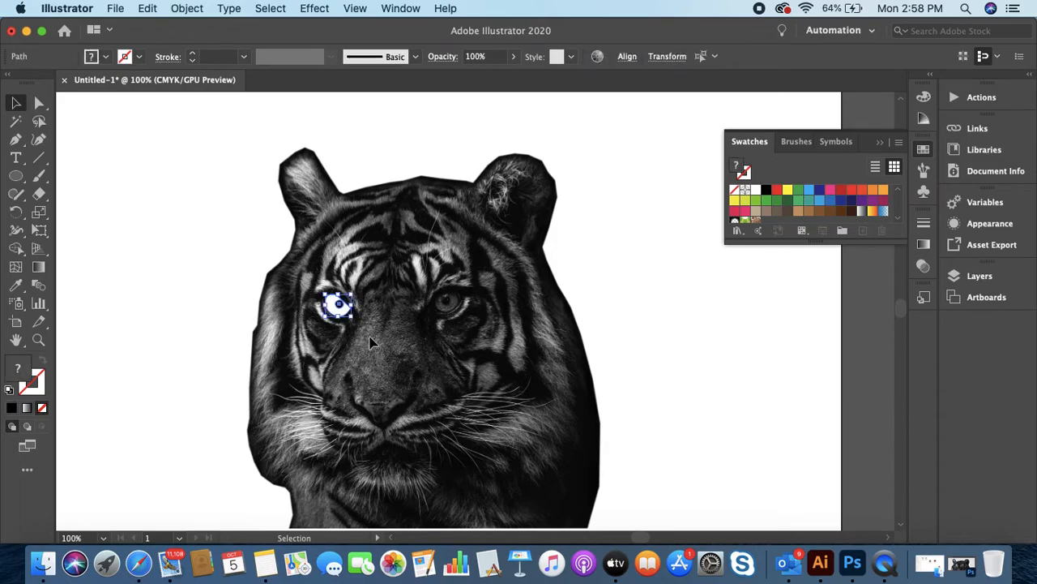
{"action": "key", "text": "Delete"}
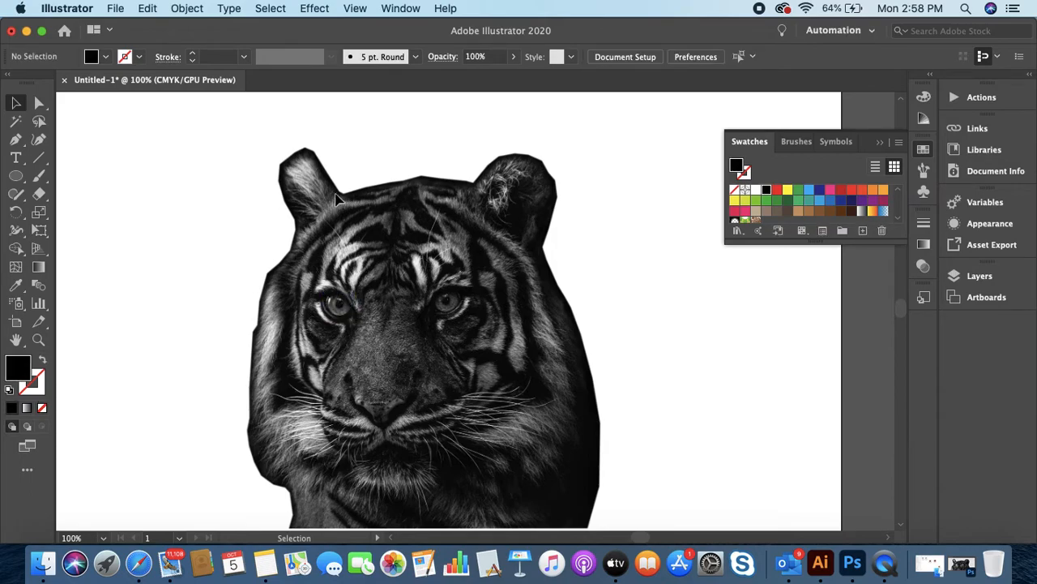
Unlock the tiger reference photo and select it
{"action": "left_click", "coordinate": [185, 10]}
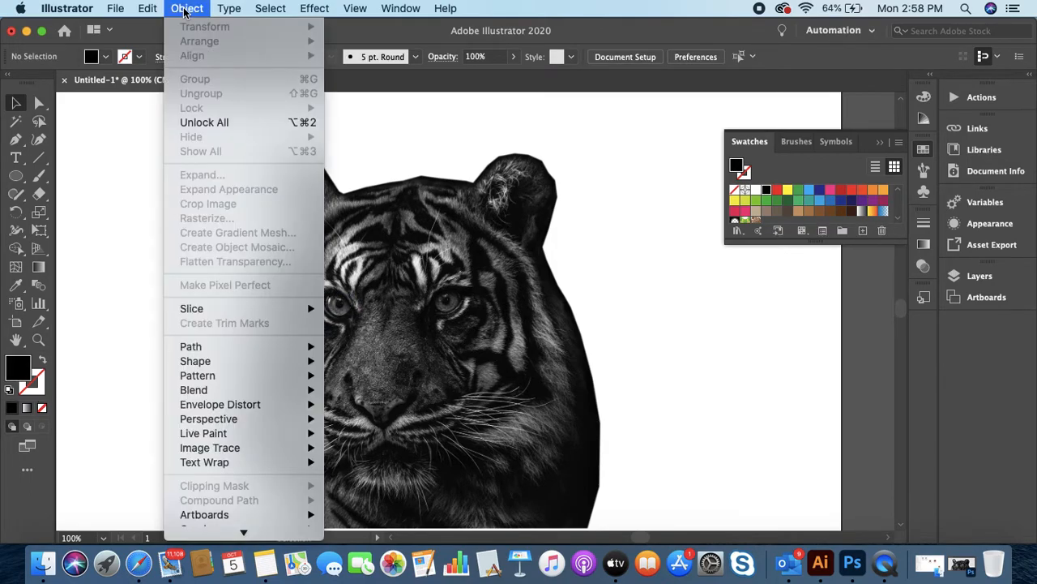
{"action": "left_click", "coordinate": [219, 122]}
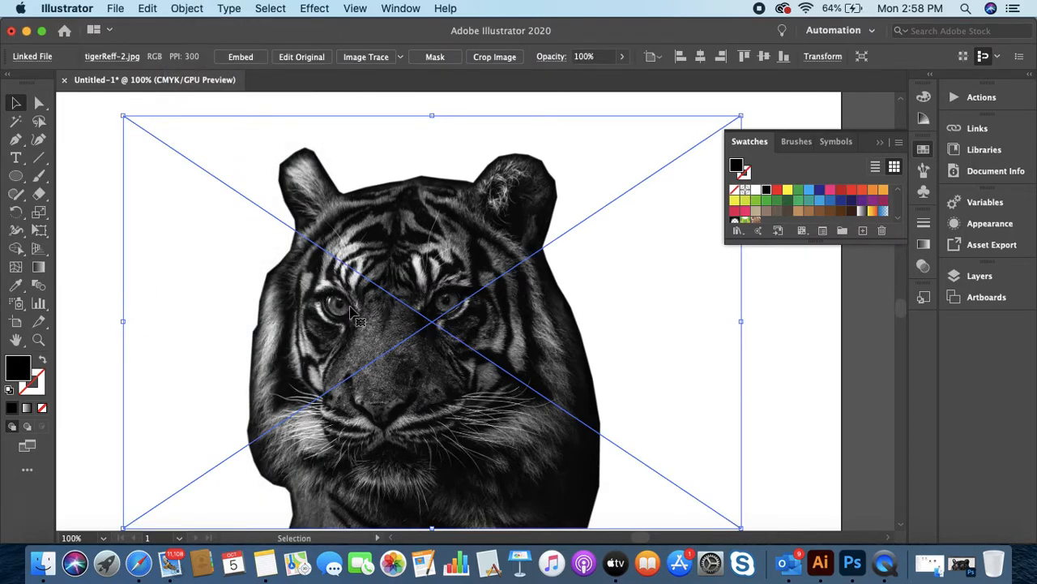
{"action": "left_click", "coordinate": [84, 266]}
{"action": "left_click", "coordinate": [341, 312]}
{"action": "left_click", "coordinate": [115, 10]}
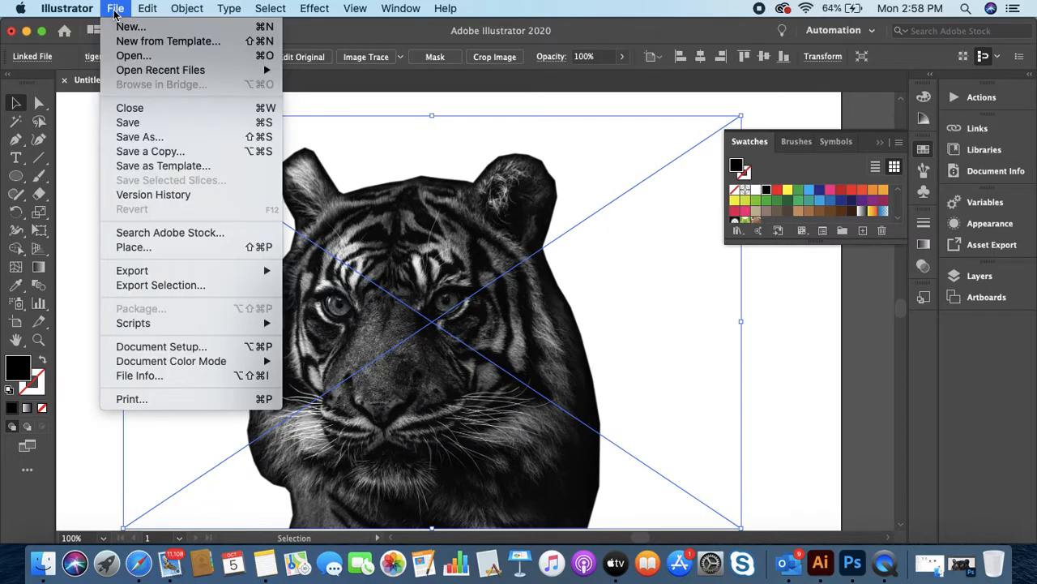
{"action": "left_click", "coordinate": [72, 260]}
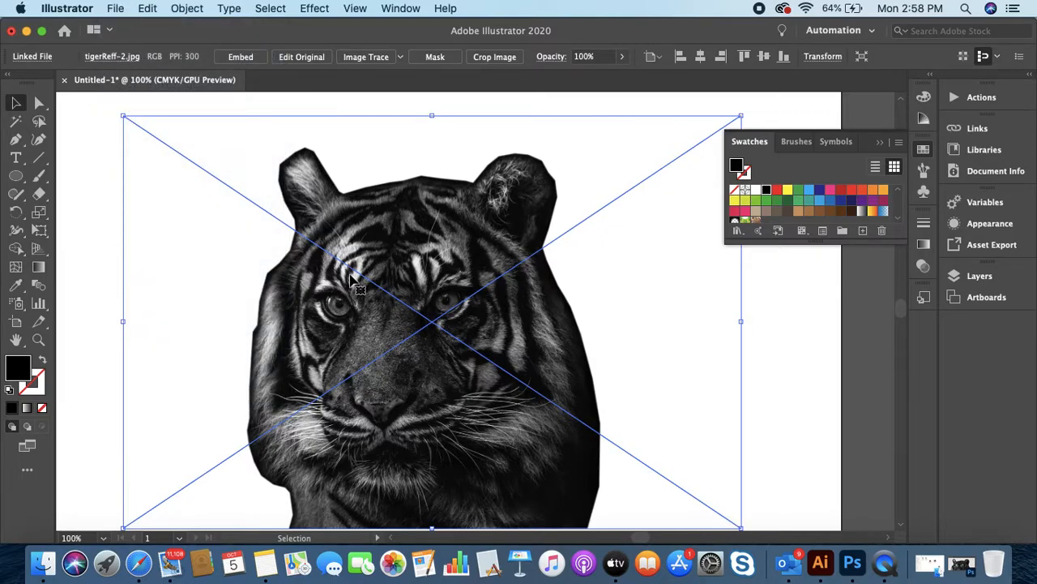
Run Image Trace on the tiger photo with the Default preset, then deselect it
{"action": "key", "text": "alt+super+space"}
{"action": "left_click", "coordinate": [348, 299]}
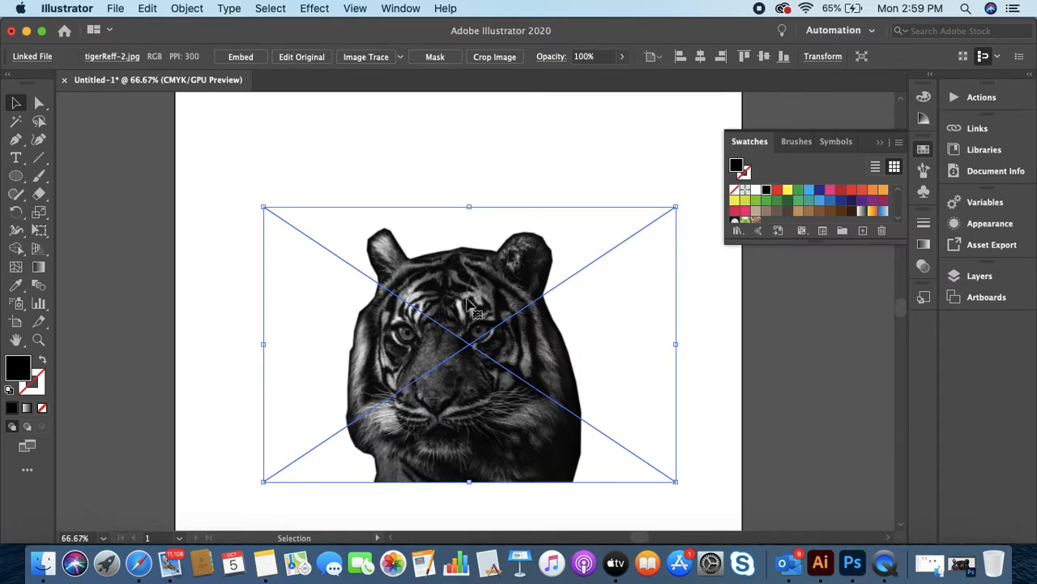
{"action": "left_click", "coordinate": [421, 168]}
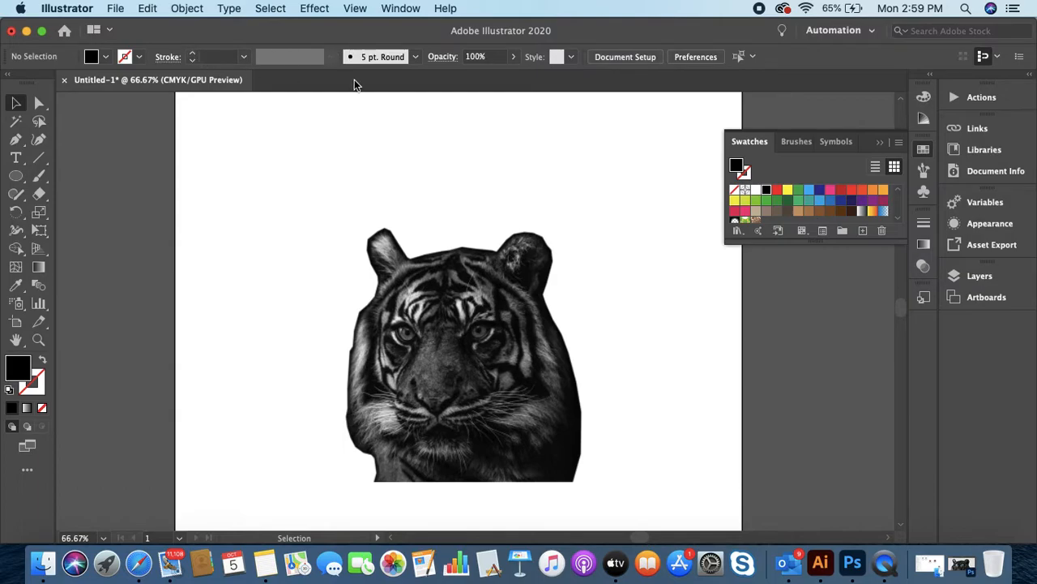
{"action": "left_click", "coordinate": [430, 344]}
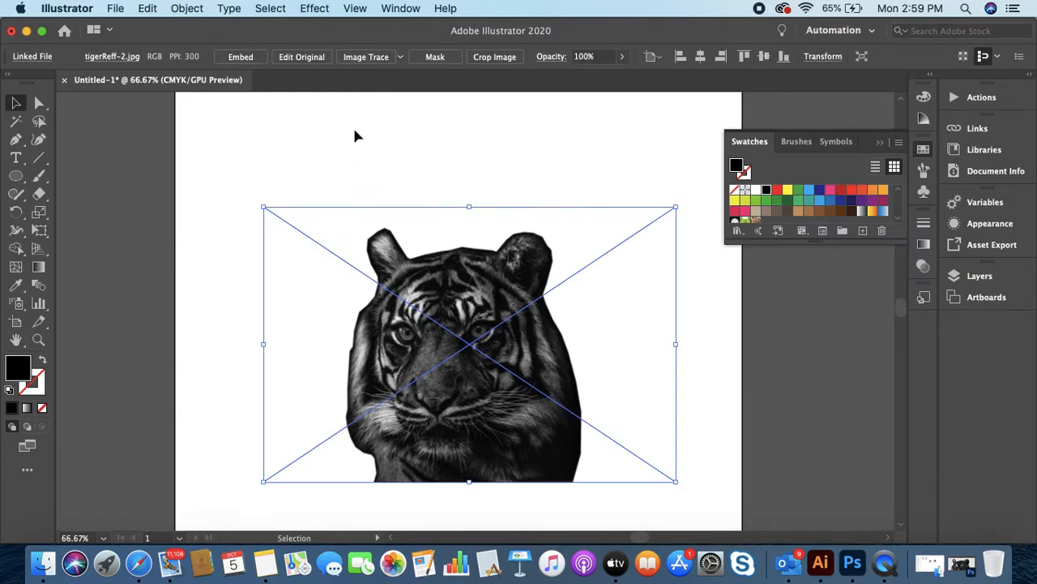
{"action": "left_click", "coordinate": [362, 64]}
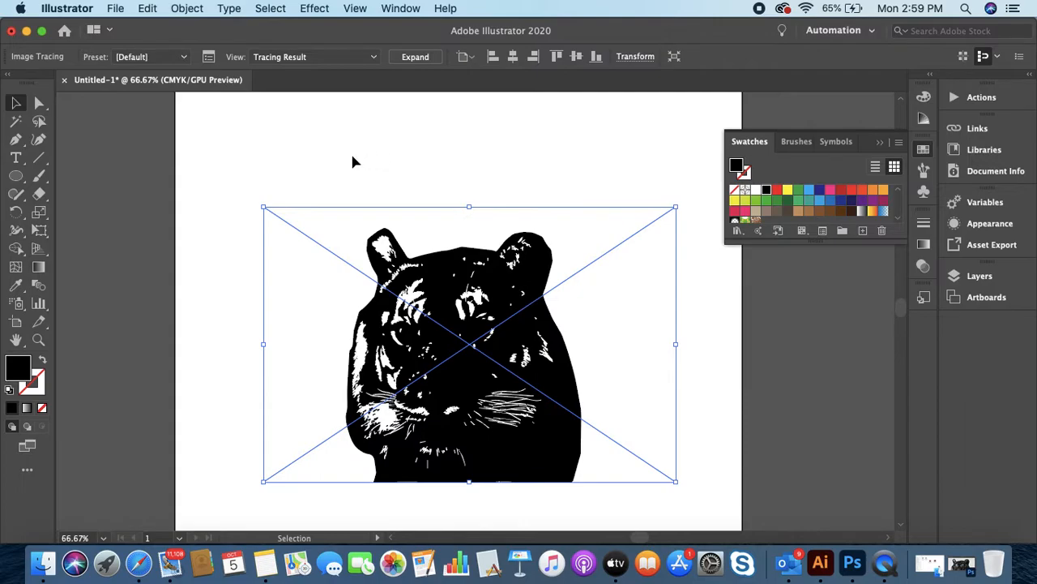
{"action": "left_click", "coordinate": [353, 161]}
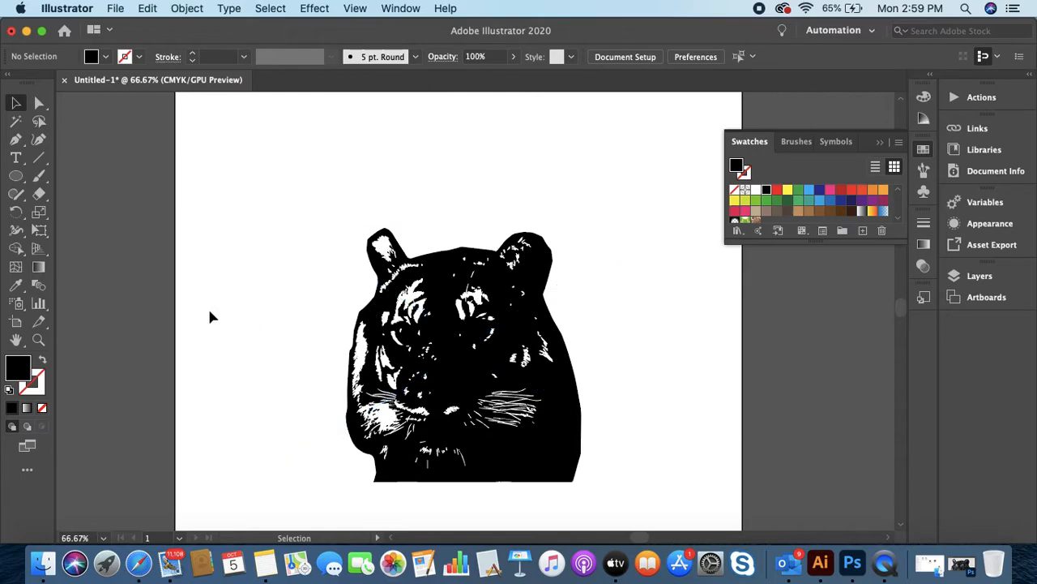
Expand the tiger image tracing into editable vector paths and reselect the resulting group
{"action": "left_click", "coordinate": [403, 357]}
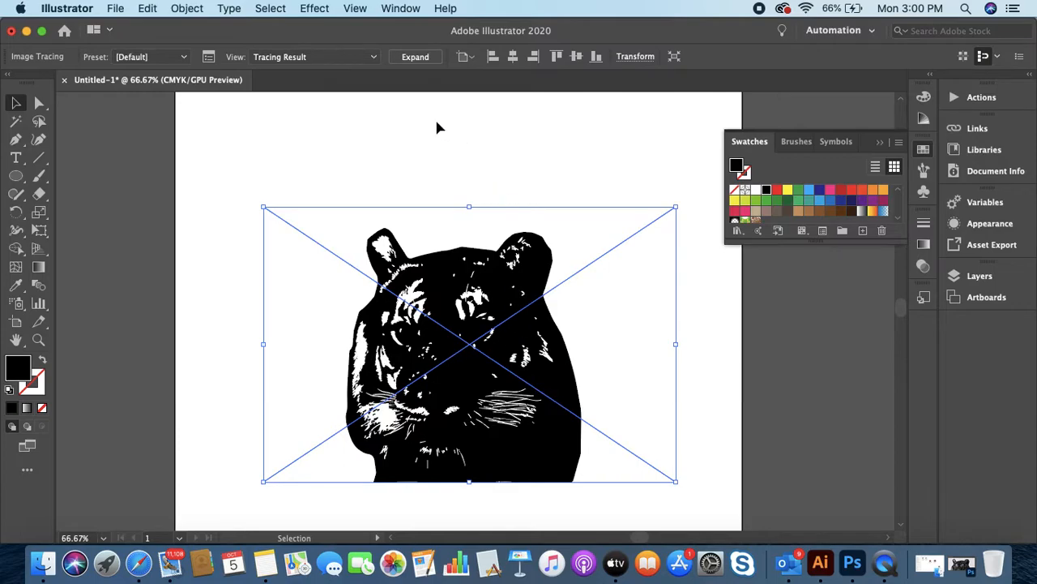
{"action": "left_click", "coordinate": [415, 57]}
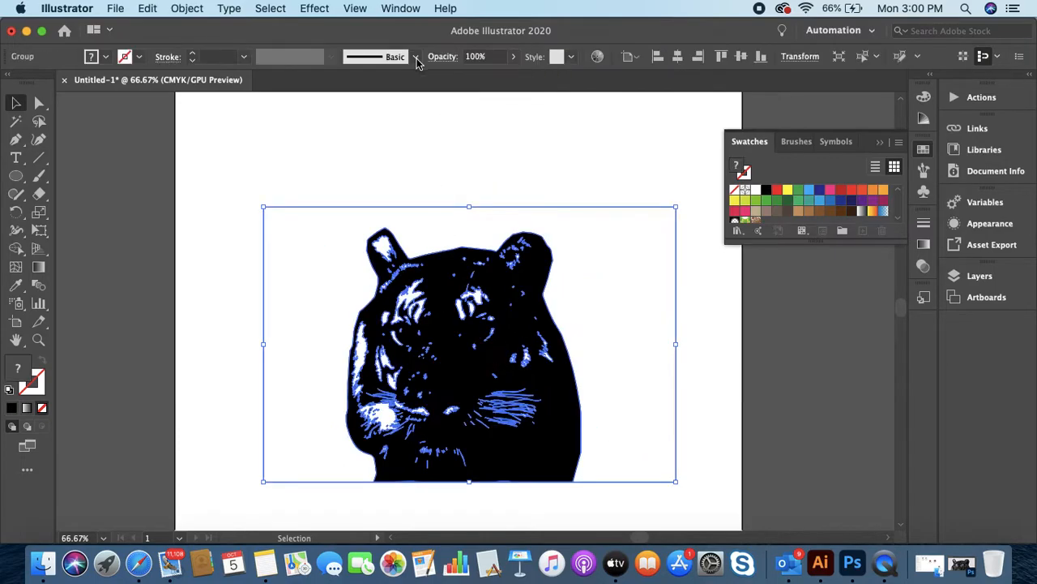
{"action": "left_click", "coordinate": [385, 148]}
{"action": "left_click", "coordinate": [406, 291]}
Examine the anchor points and outlines of the expanded tiger paths up close and as a whole
{"action": "key", "text": "super+space"}
{"action": "left_click", "coordinate": [456, 364], "text": "super"}
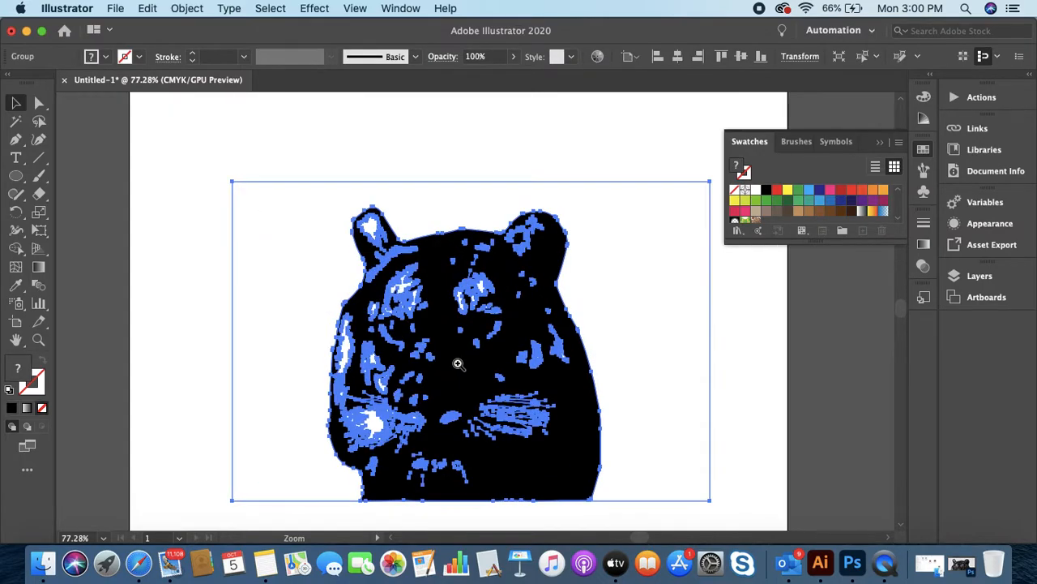
{"action": "left_click", "coordinate": [451, 342], "text": "super"}
{"action": "left_click", "coordinate": [450, 339], "text": "super"}
{"action": "left_click_drag", "start_coordinate": [485, 286], "coordinate": [412, 355]}
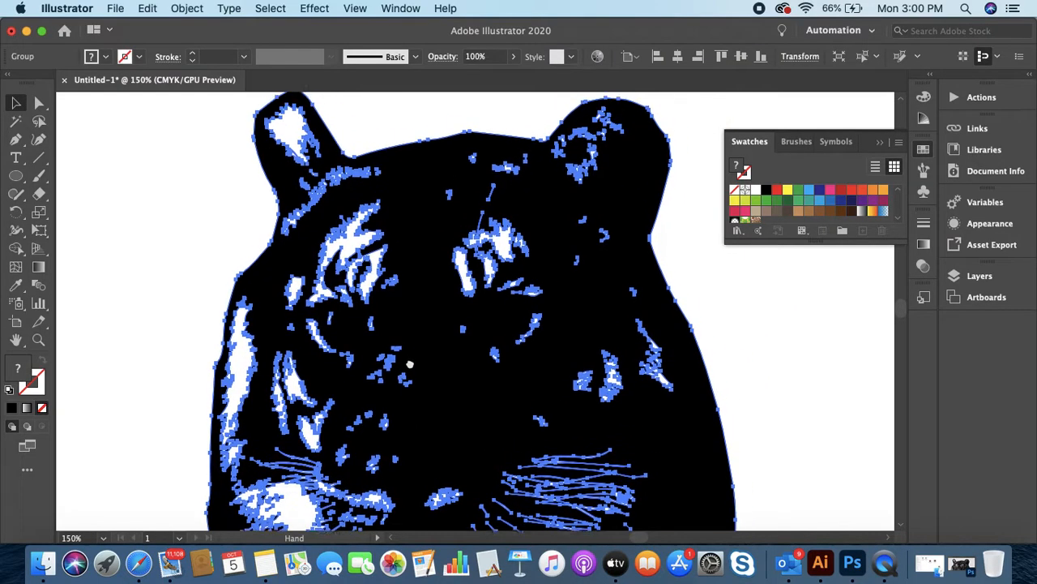
{"action": "left_click", "coordinate": [414, 354], "text": "alt+super"}
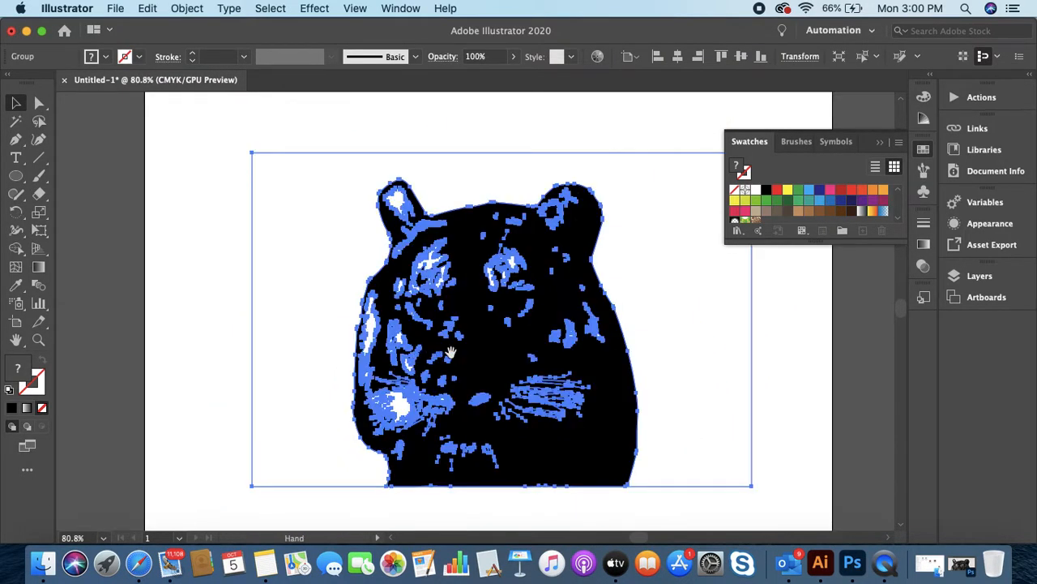
{"action": "scroll", "coordinate": [397, 357], "scroll_direction": "right", "scroll_amount": 5}
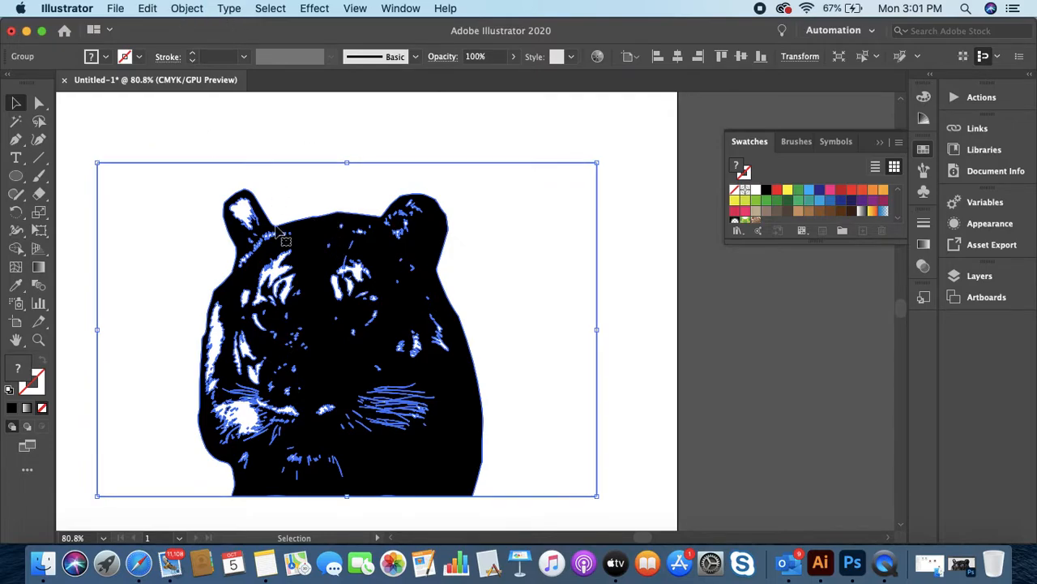
Move the expanded tiger group slightly up and to the right on the artboard, then ungroup it
{"action": "left_click_drag", "start_coordinate": [313, 235], "coordinate": [278, 200]}
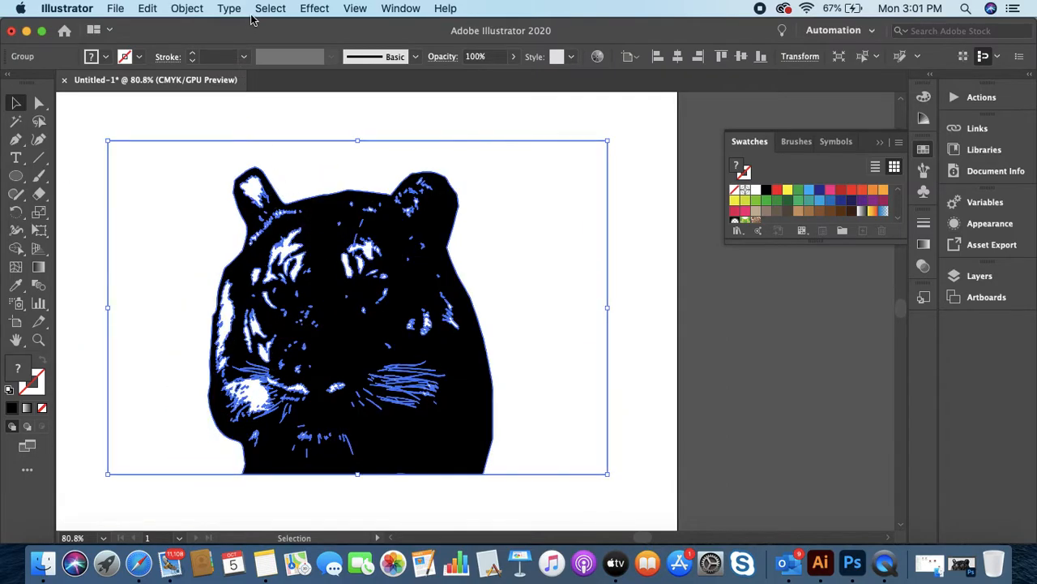
{"action": "left_click", "coordinate": [186, 9]}
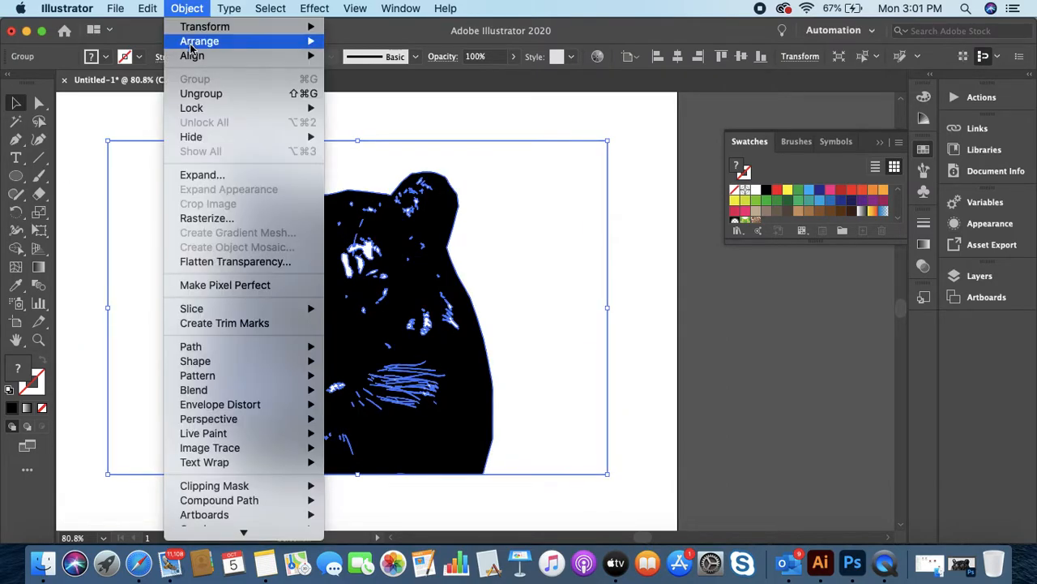
{"action": "left_click", "coordinate": [201, 94]}
{"action": "left_click", "coordinate": [232, 135]}
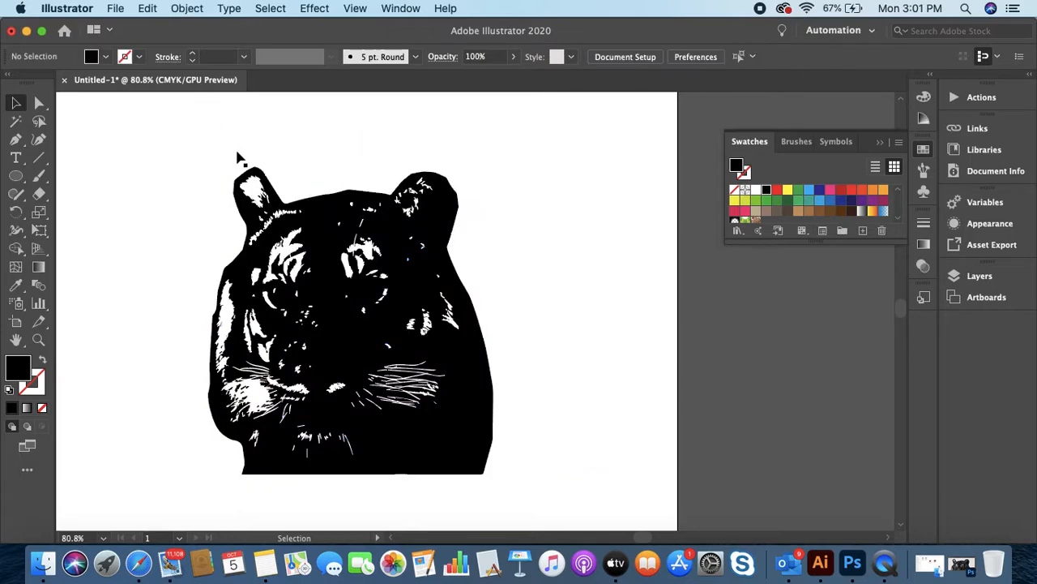
Shift the black tiger compound path slightly off the white shapes and select the white background compound path
{"action": "left_click", "coordinate": [257, 264]}
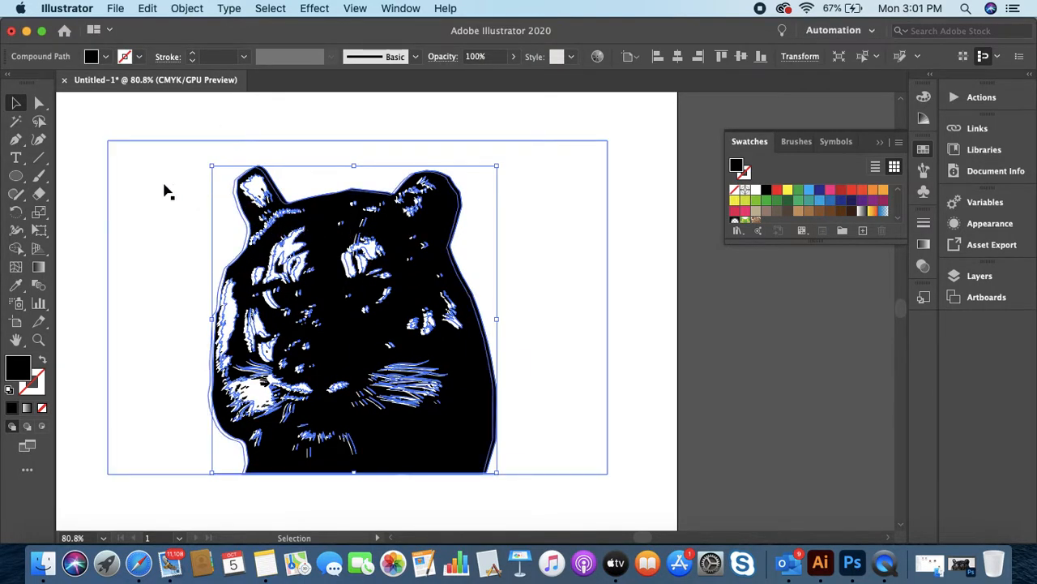
{"action": "left_click", "coordinate": [133, 110]}
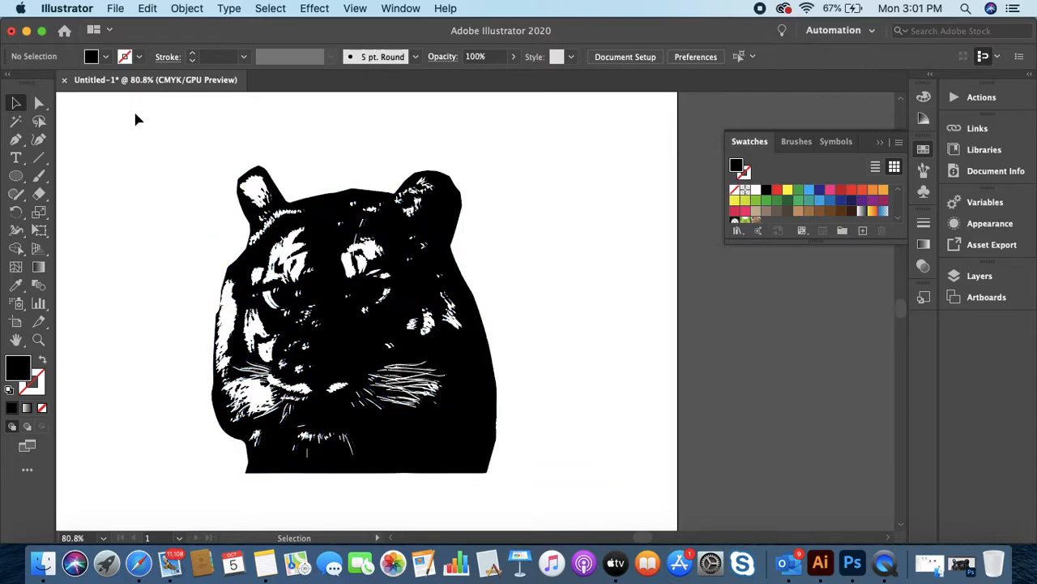
{"action": "left_click", "coordinate": [146, 161]}
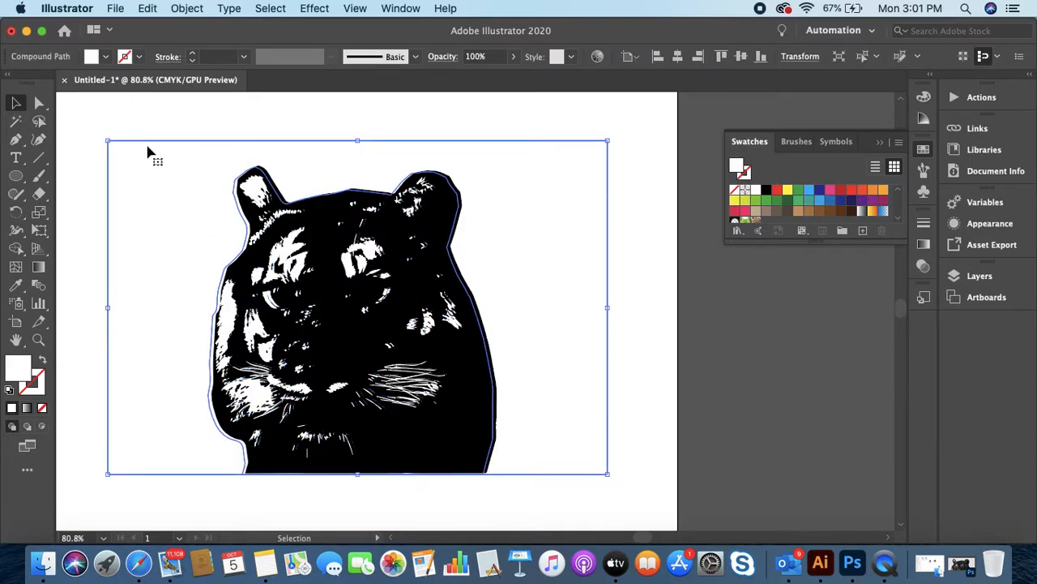
{"action": "left_click", "coordinate": [148, 153]}
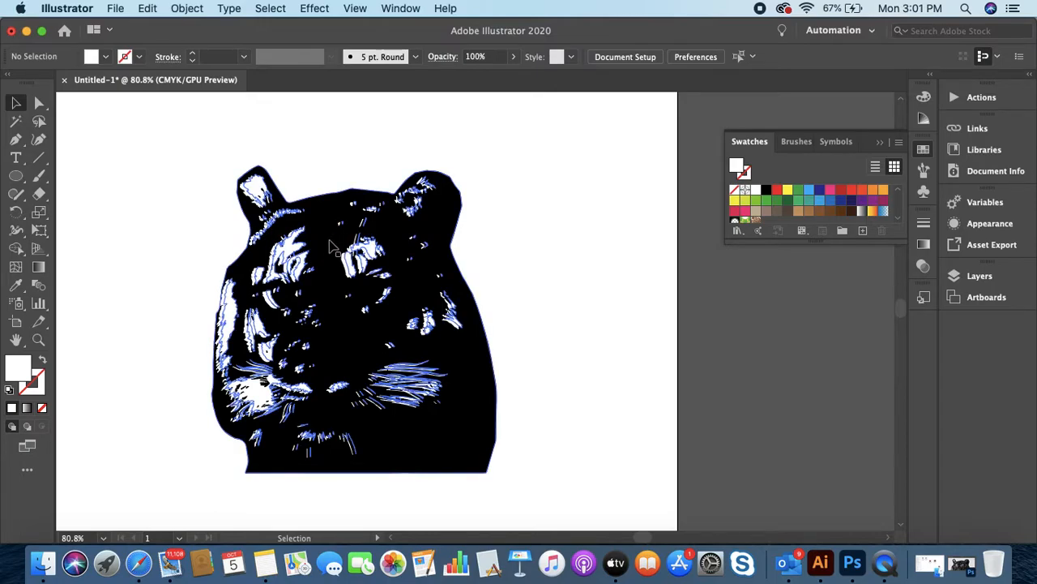
Inspect the stripes and whisker details of the shifted black tiger shape at different magnifications
{"action": "key", "text": "super+space"}
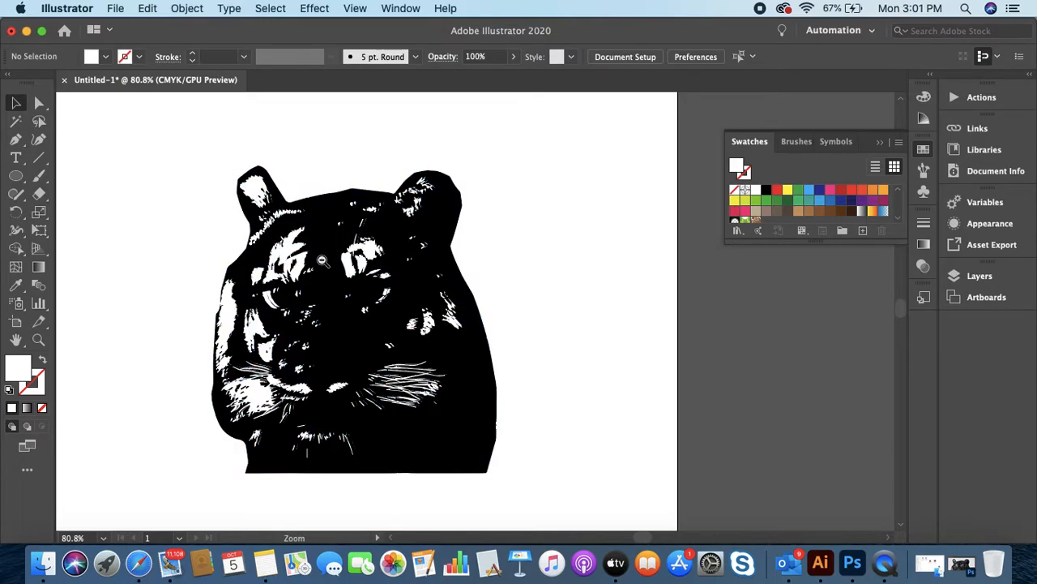
{"action": "left_click", "coordinate": [322, 260]}
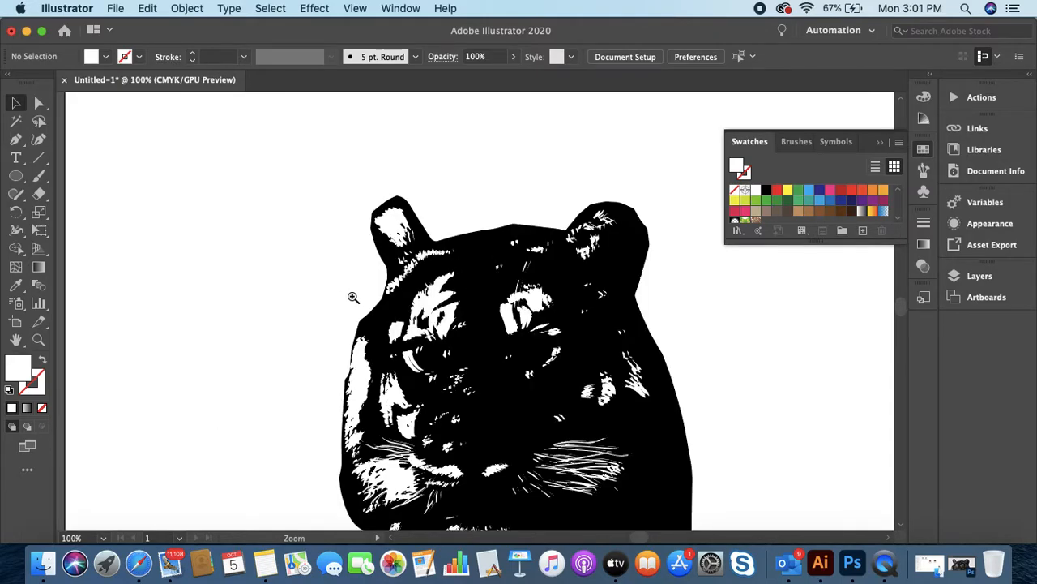
{"action": "left_click", "coordinate": [354, 300]}
{"action": "left_click_drag", "start_coordinate": [452, 354], "coordinate": [255, 295]}
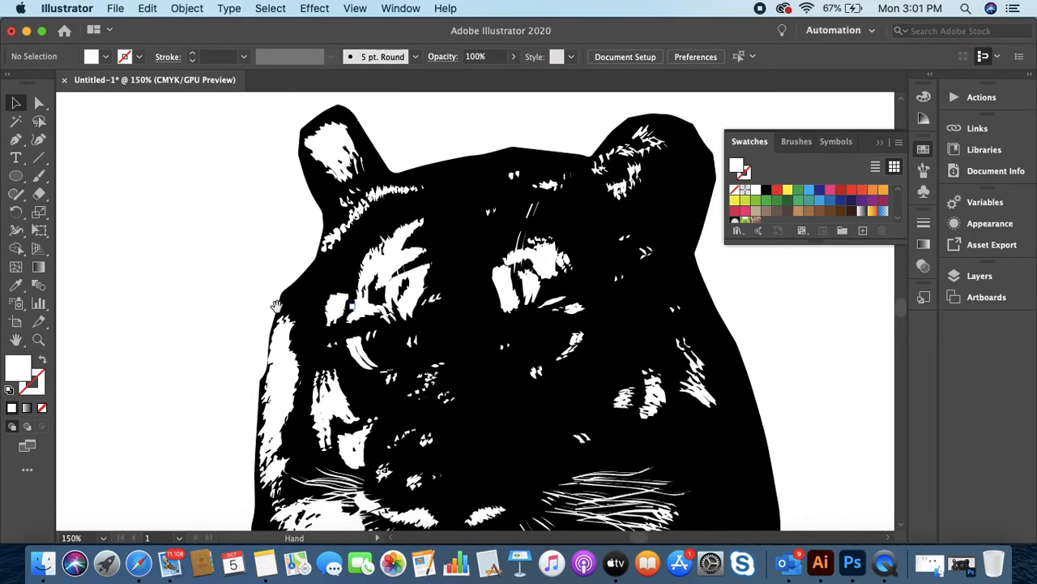
{"action": "key", "text": "super+space"}
{"action": "left_click", "coordinate": [297, 313], "text": "alt+super"}
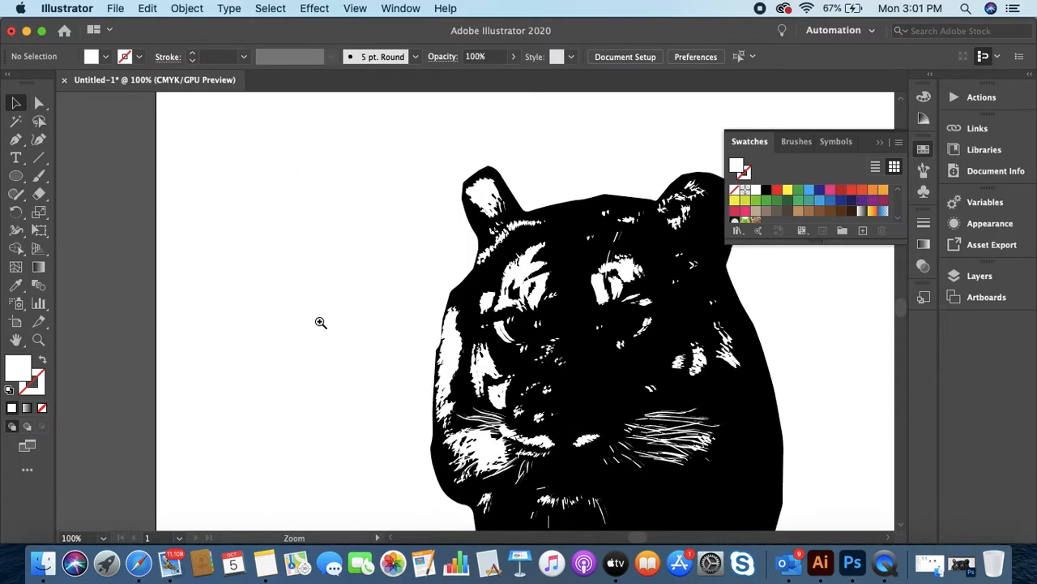
{"action": "left_click", "coordinate": [325, 328], "text": "alt+super"}
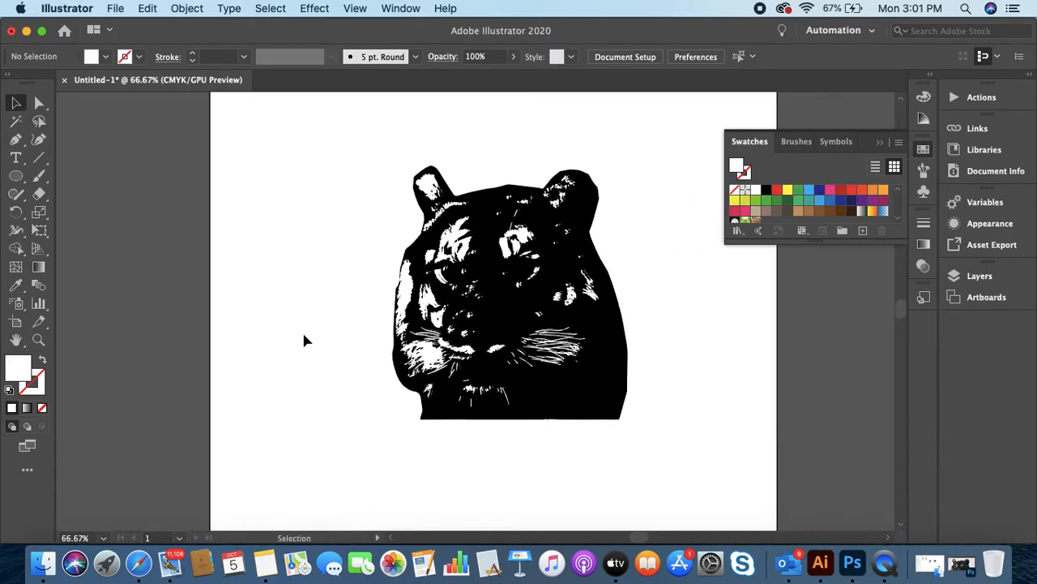
Undo the last changes to the ungrouped shapes, including the shift of the black tiger compound path
{"action": "key", "text": "super+a"}
{"action": "key", "text": "Delete"}
{"action": "key", "text": "super+a"}
{"action": "left_click", "coordinate": [301, 334]}
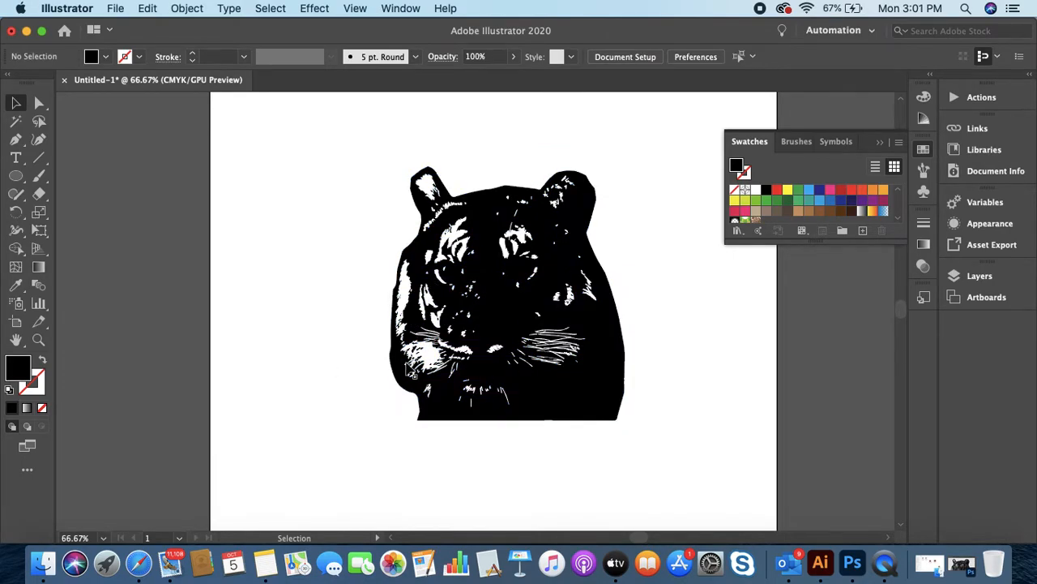
Select the white stripe shape above the tiger's left-hand eye and fill it with CMYK Red, then with dark blue
{"action": "left_click_drag", "start_coordinate": [450, 261], "coordinate": [466, 247]}
{"action": "left_click", "coordinate": [778, 190]}
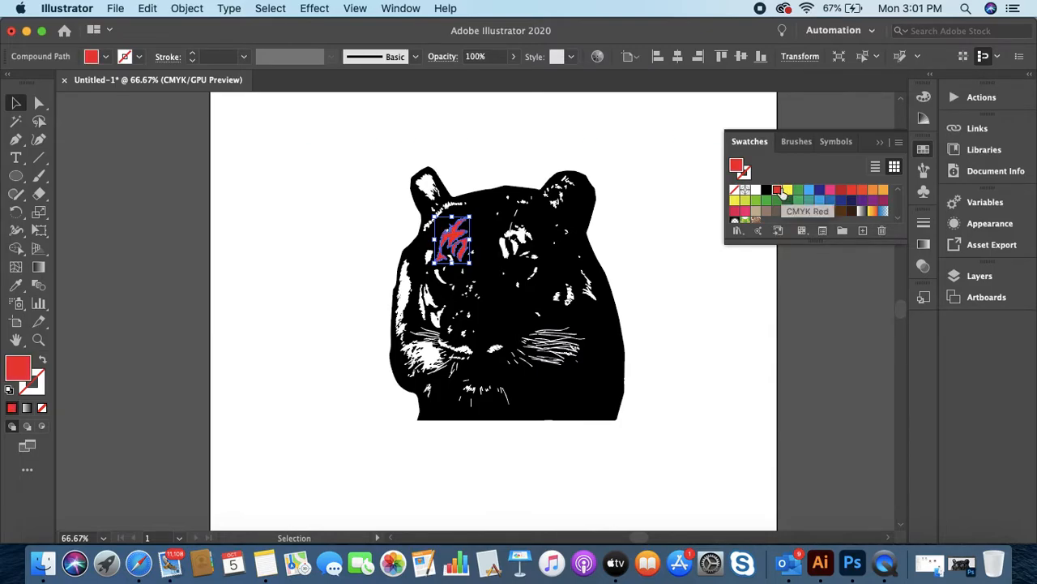
{"action": "left_click", "coordinate": [841, 202]}
{"action": "left_click", "coordinate": [841, 202]}
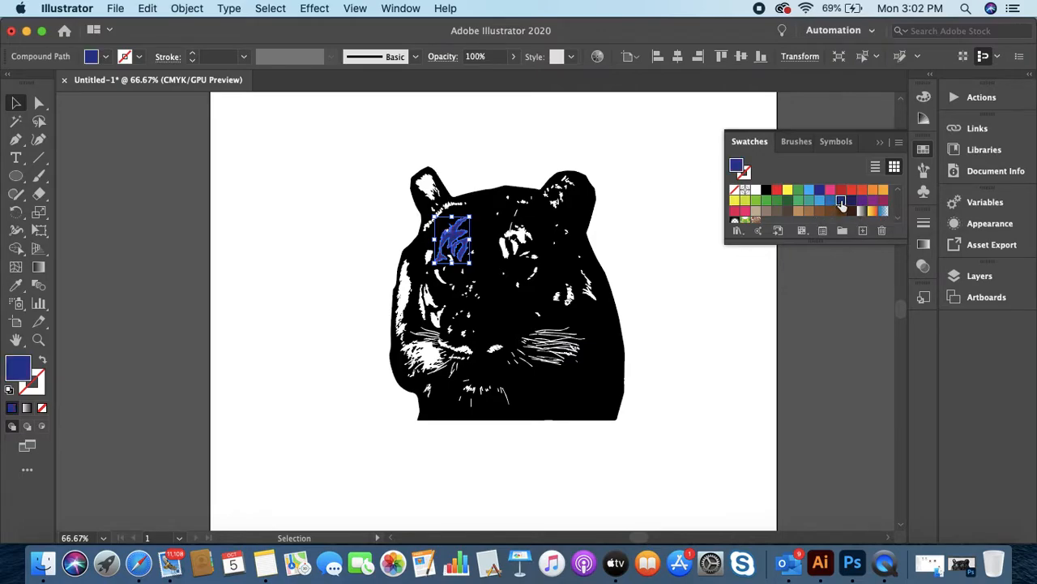
Fill the blue stripe shape above the tiger's left-hand eye with white and deselect it
{"action": "left_click", "coordinate": [618, 109]}
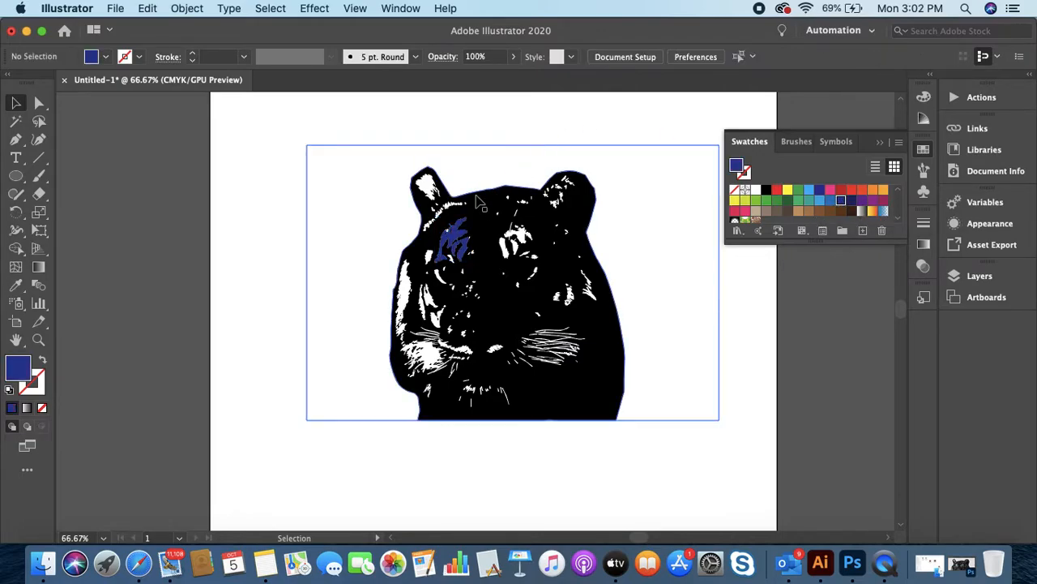
{"action": "left_click", "coordinate": [457, 232]}
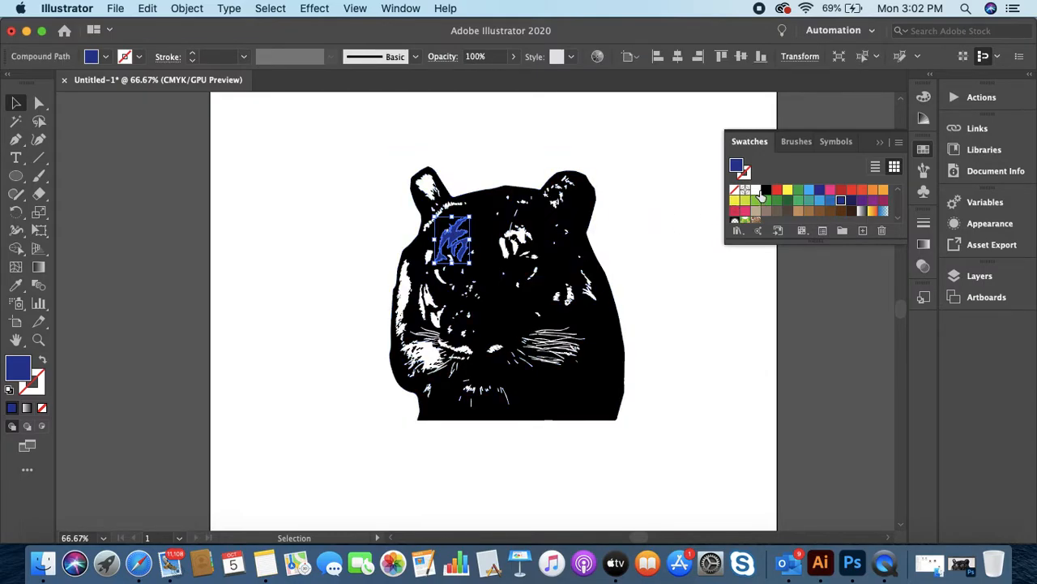
{"action": "left_click", "coordinate": [757, 191]}
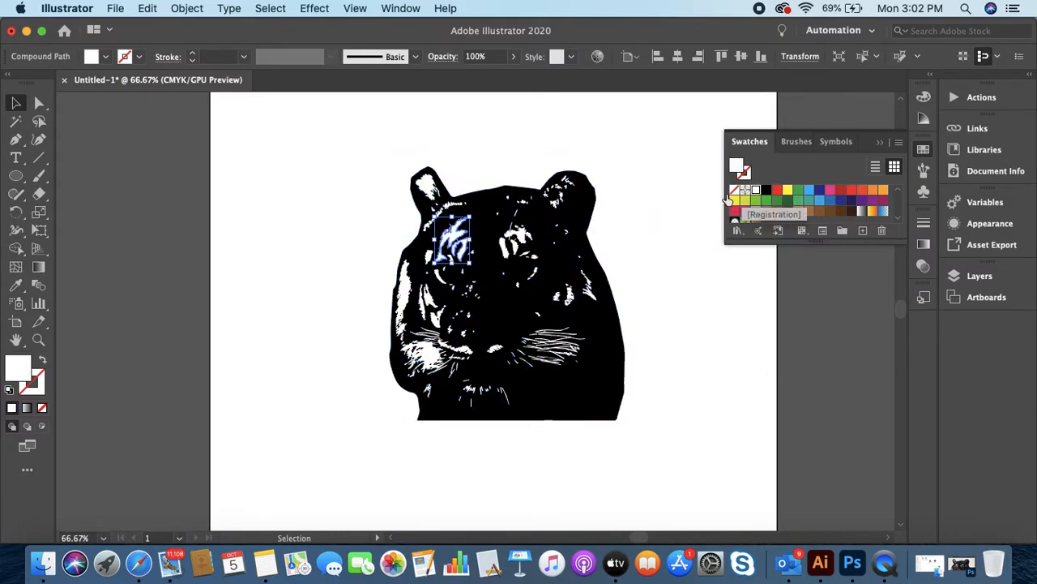
{"action": "left_click", "coordinate": [579, 114]}
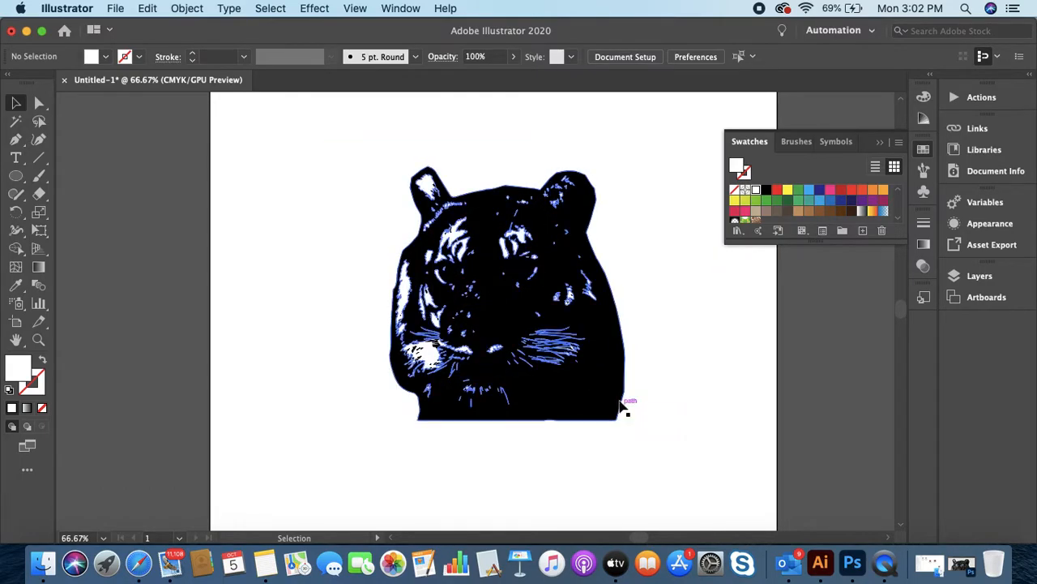
Move the white background compound path away from the tiger and delete it
{"action": "left_click_drag", "start_coordinate": [634, 424], "coordinate": [365, 434]}
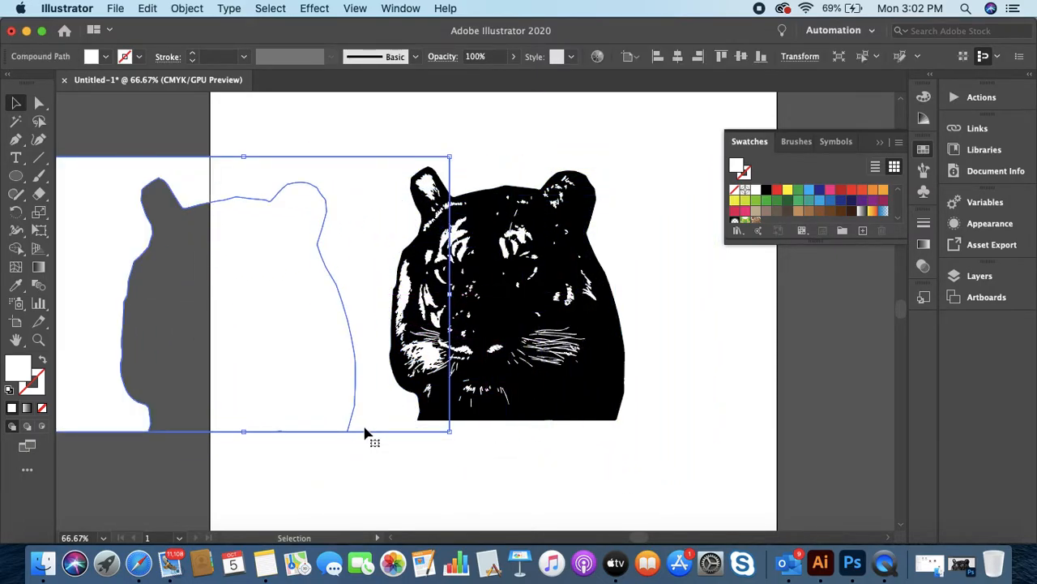
{"action": "left_click_drag", "start_coordinate": [354, 254], "coordinate": [310, 260]}
{"action": "key", "text": "Delete"}
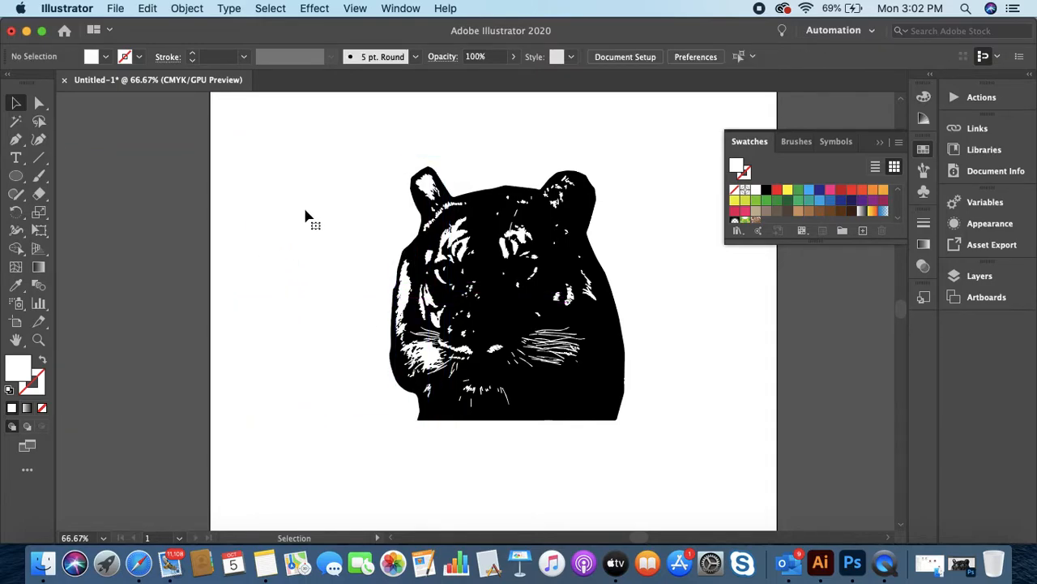
Move the black tiger compound path aside and delete all the loose white shapes and black specks left behind
{"action": "left_click", "coordinate": [454, 247]}
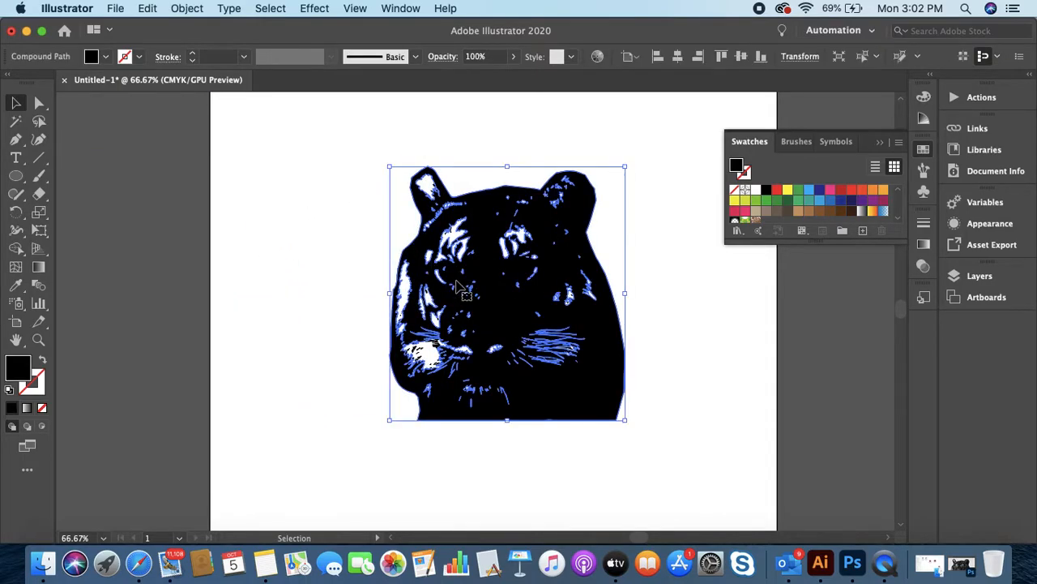
{"action": "left_click_drag", "start_coordinate": [500, 327], "coordinate": [579, 325]}
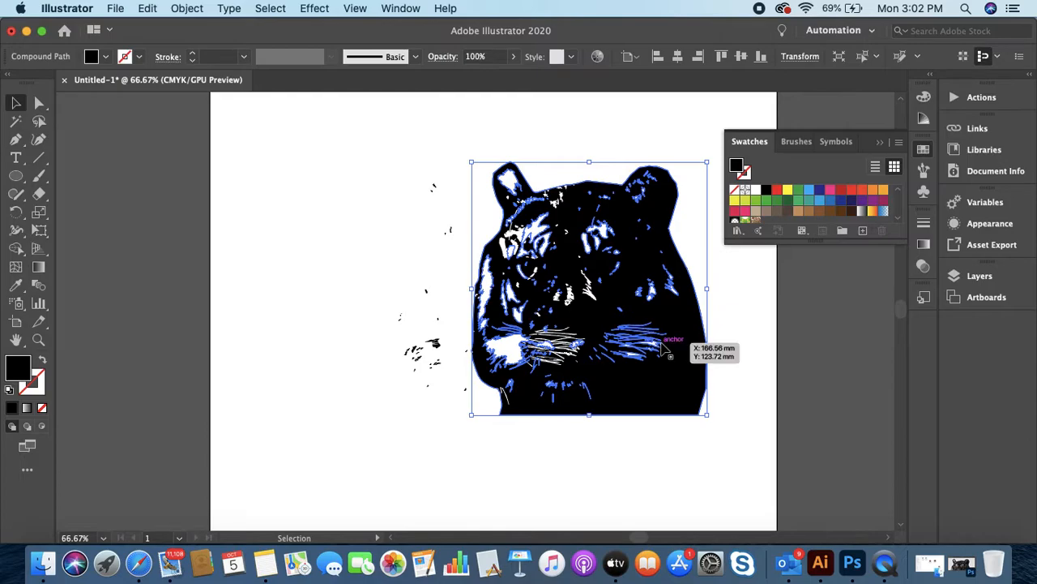
{"action": "left_click_drag", "start_coordinate": [681, 349], "coordinate": [317, 380]}
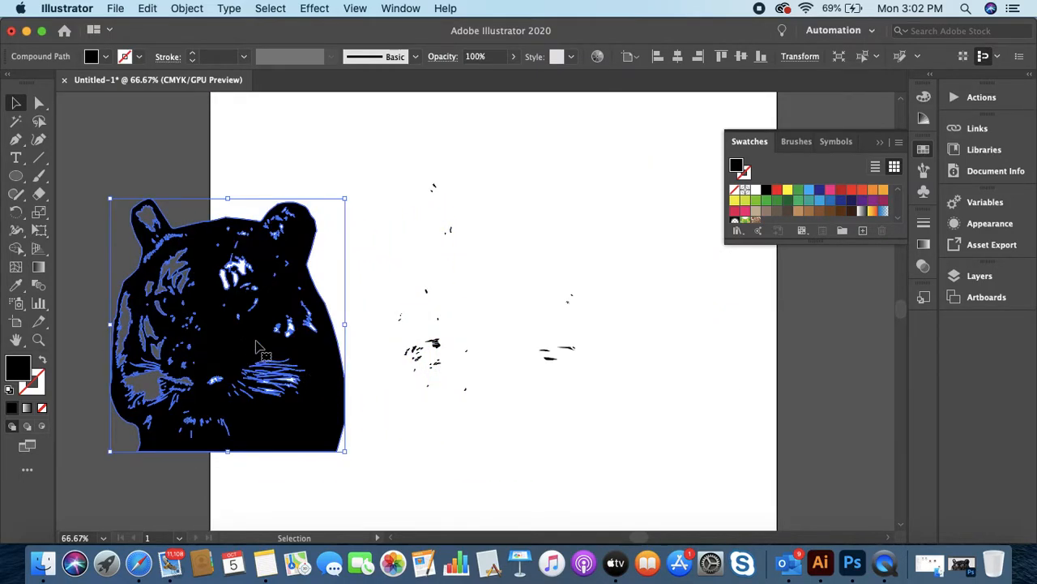
{"action": "left_click_drag", "start_coordinate": [304, 373], "coordinate": [268, 368]}
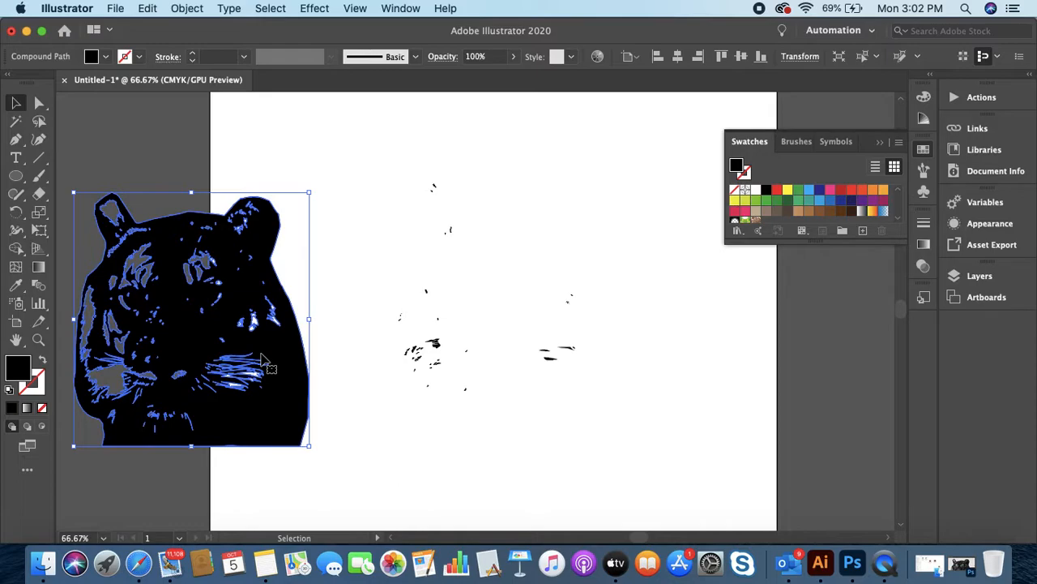
{"action": "left_click_drag", "start_coordinate": [335, 140], "coordinate": [706, 465]}
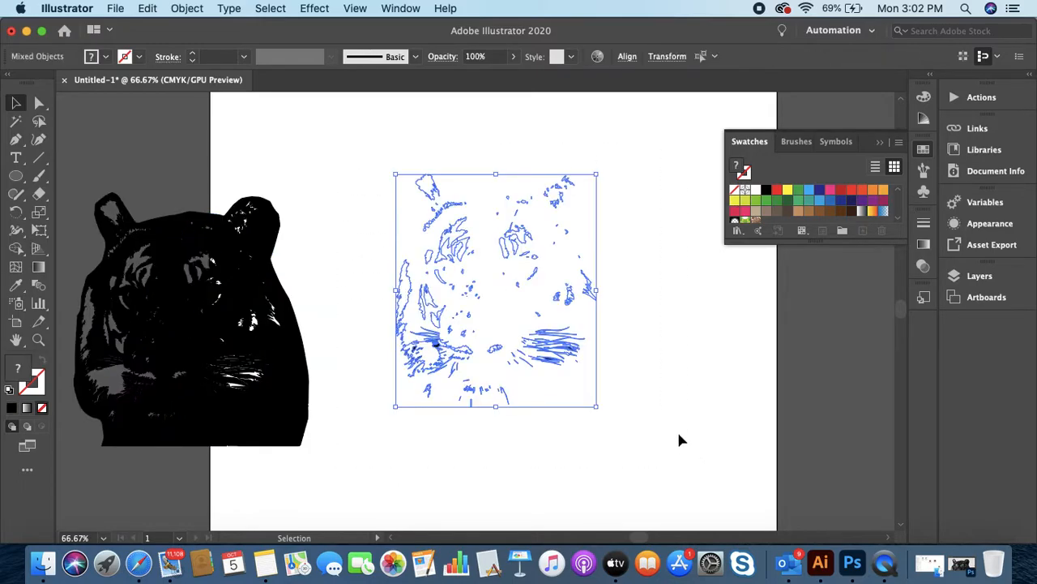
{"action": "key", "text": "Delete"}
Move the black tiger compound path back to the middle of the artboard and deselect it
{"action": "left_click_drag", "start_coordinate": [288, 362], "coordinate": [579, 319]}
{"action": "left_click_drag", "start_coordinate": [447, 329], "coordinate": [473, 347]}
{"action": "left_click", "coordinate": [422, 294]}
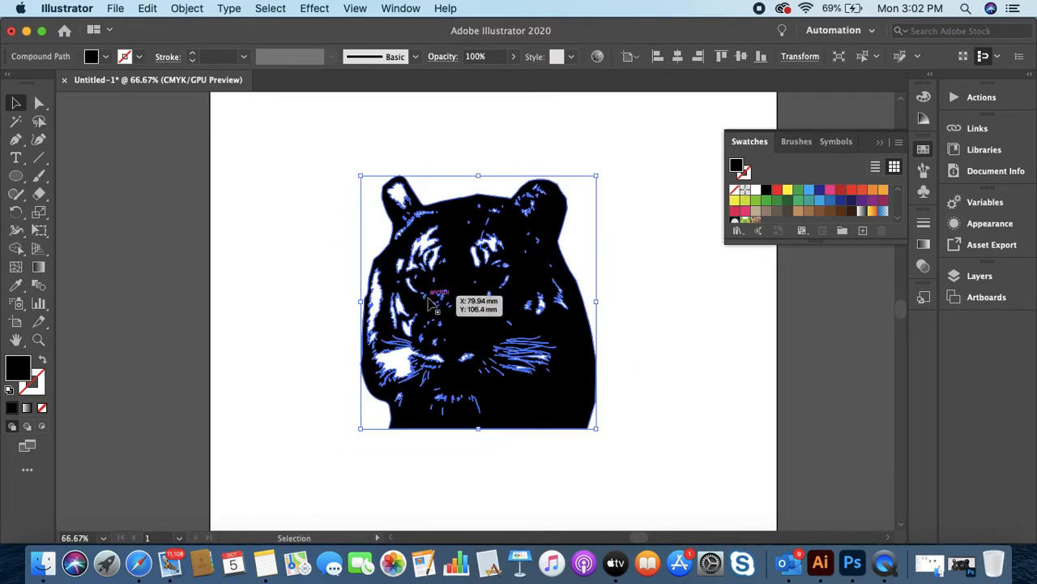
{"action": "left_click", "coordinate": [493, 354]}
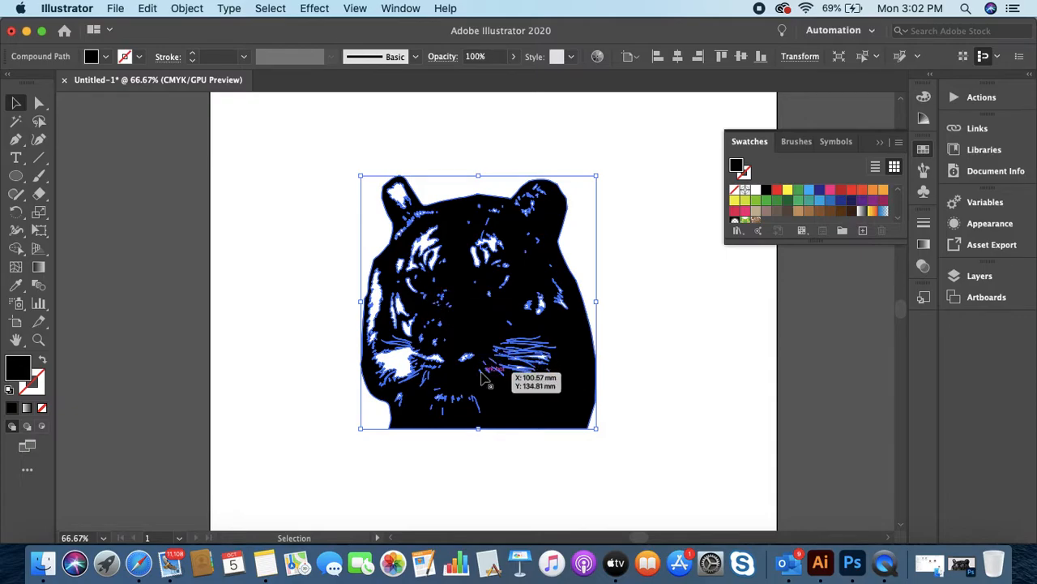
{"action": "left_click", "coordinate": [262, 223]}
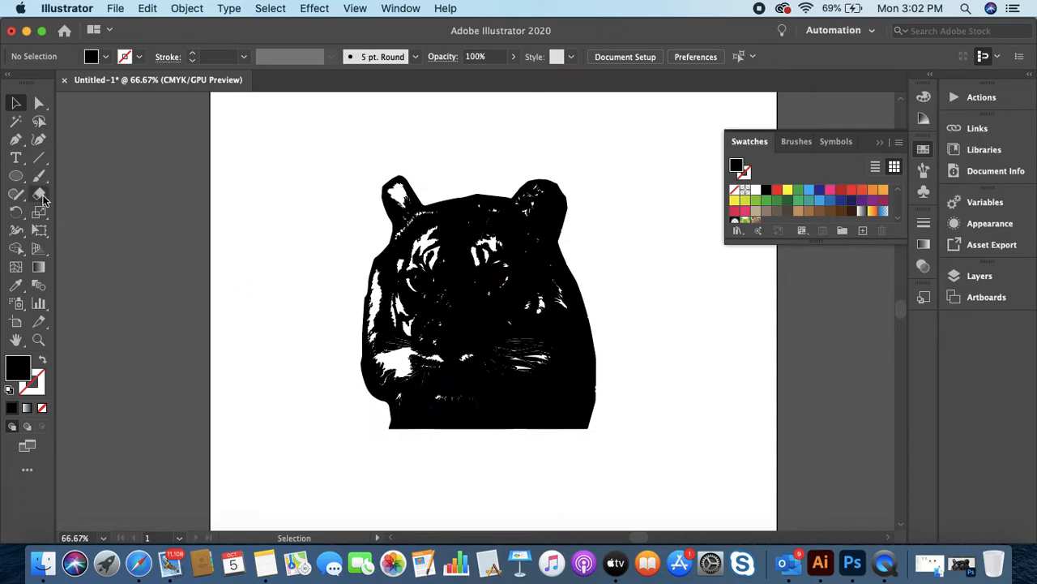
Draw a square about 97 mm wide around the tiger with the Rectangle tool, its base along the tiger's bottom edge
{"action": "left_click", "coordinate": [17, 177]}
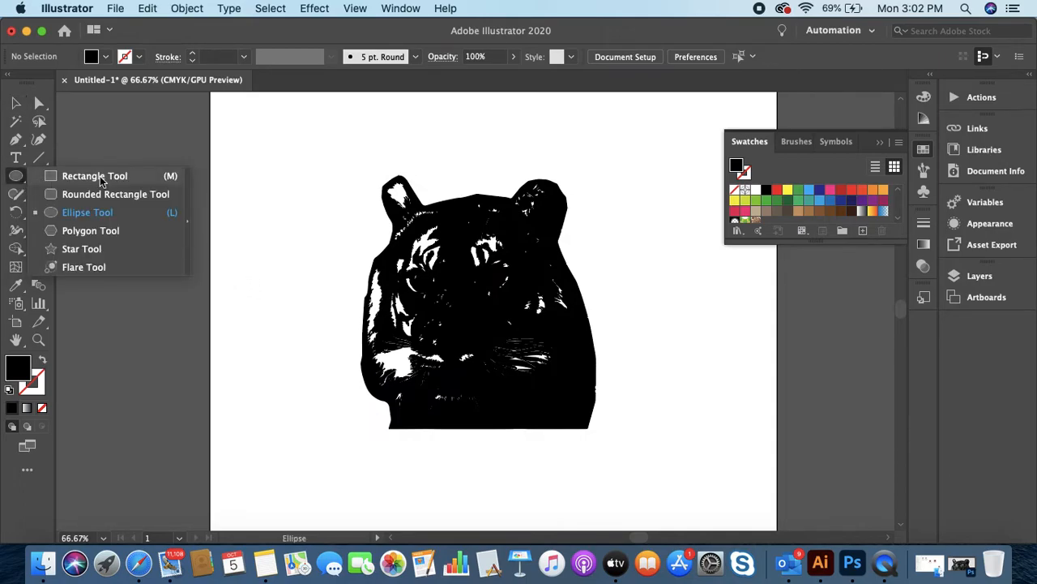
{"action": "left_click", "coordinate": [100, 179]}
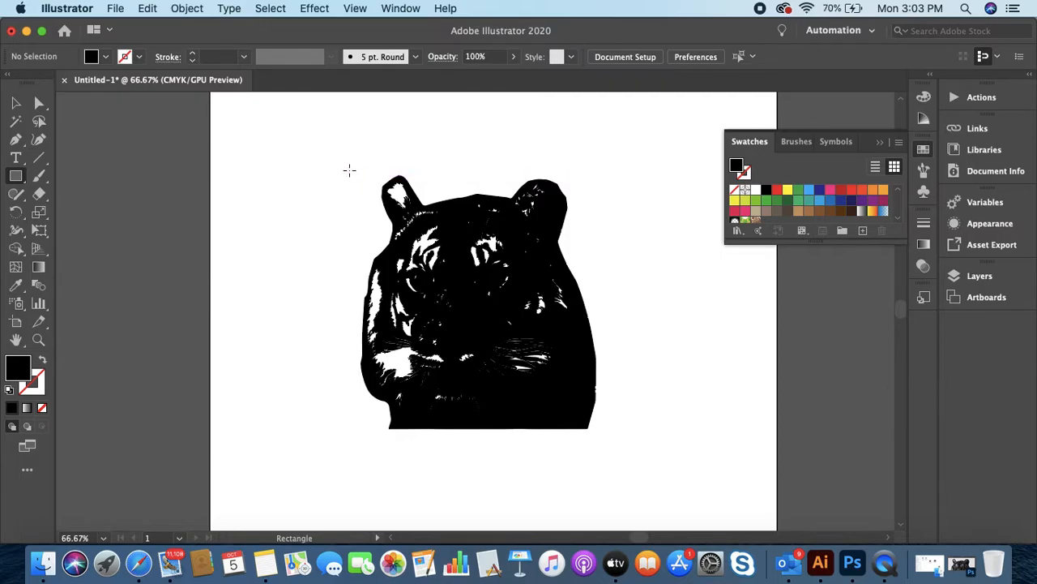
{"action": "mouse_move", "coordinate": [346, 167]}
{"action": "left_mouse_down"}
{"action": "mouse_move", "coordinate": [511, 365]}
{"action": "mouse_move", "coordinate": [625, 424]}
{"action": "mouse_move", "coordinate": [609, 427]}
{"action": "left_mouse_up"}
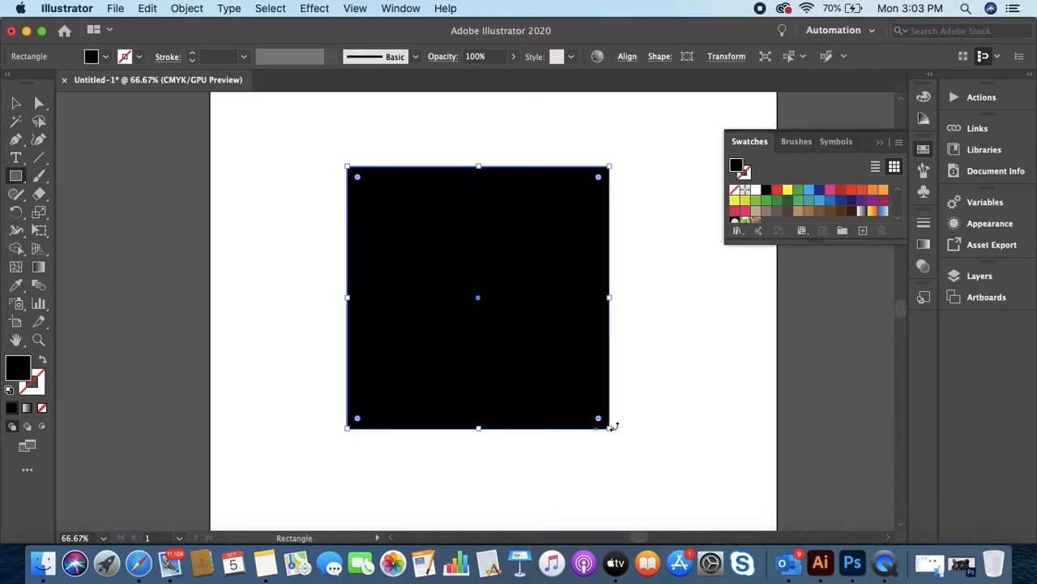
Give the square around the tiger no fill and a 5 pt black stroke, and deselect it
{"action": "left_click", "coordinate": [735, 189]}
{"action": "left_click", "coordinate": [746, 172]}
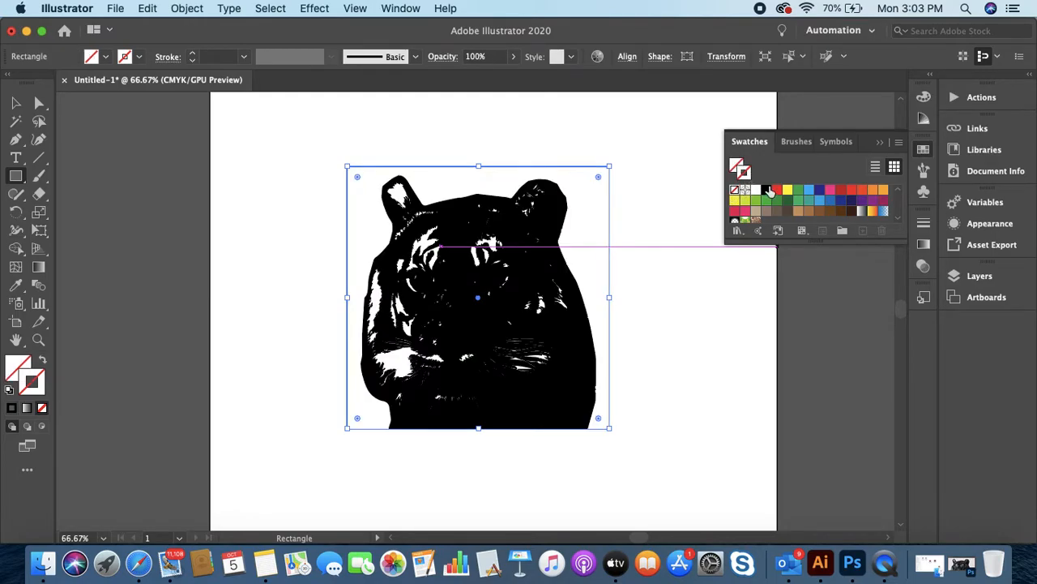
{"action": "left_click", "coordinate": [766, 190]}
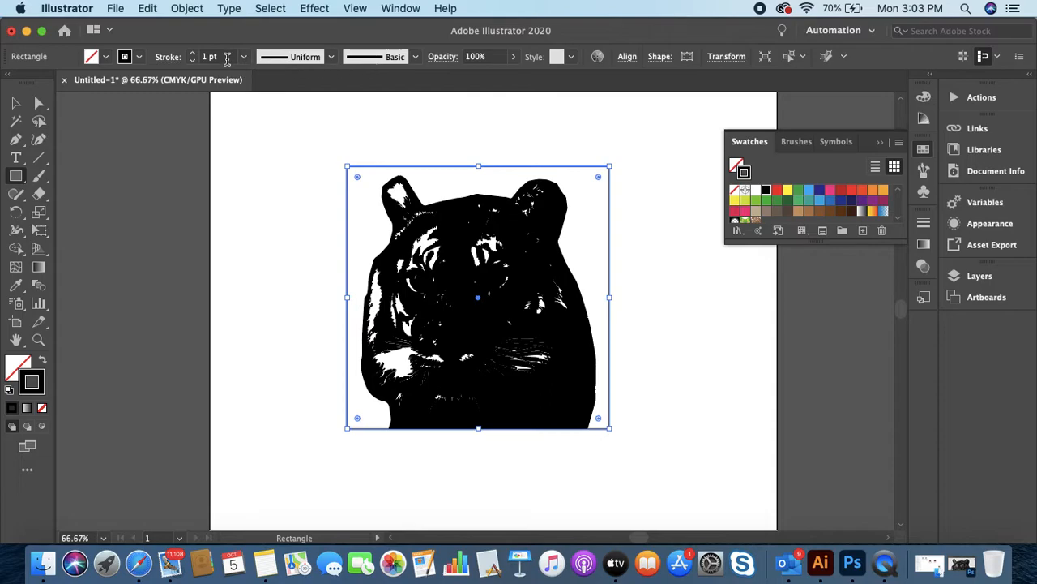
{"action": "left_click", "coordinate": [244, 58]}
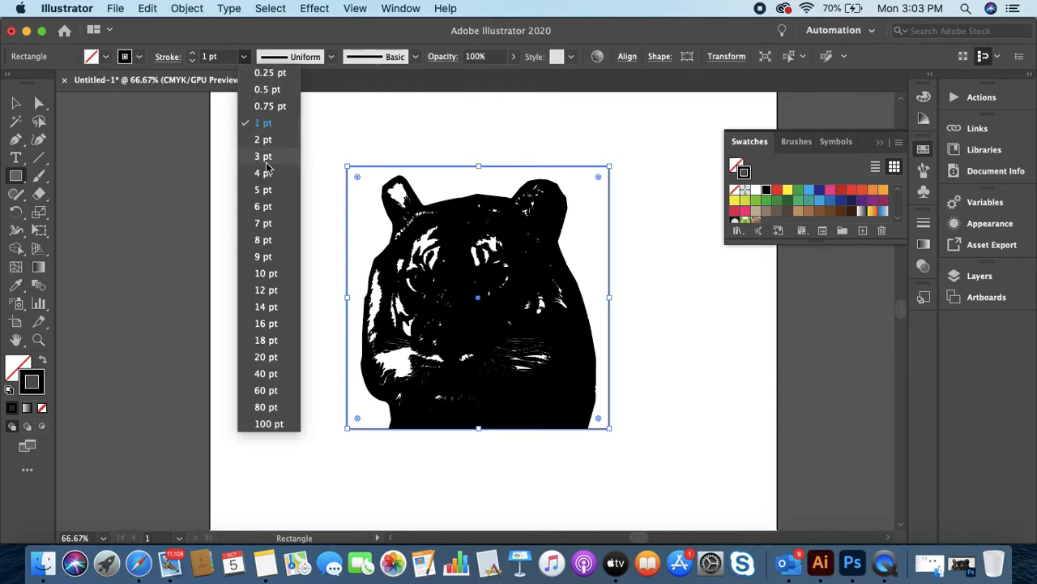
{"action": "left_click", "coordinate": [265, 190]}
{"action": "left_click", "coordinate": [252, 228]}
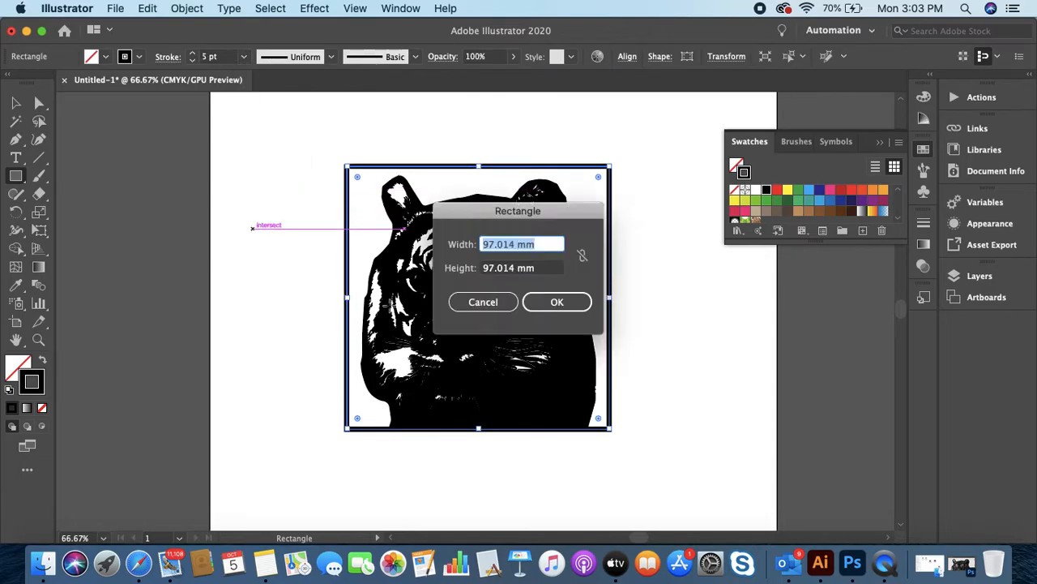
{"action": "left_click", "coordinate": [484, 305]}
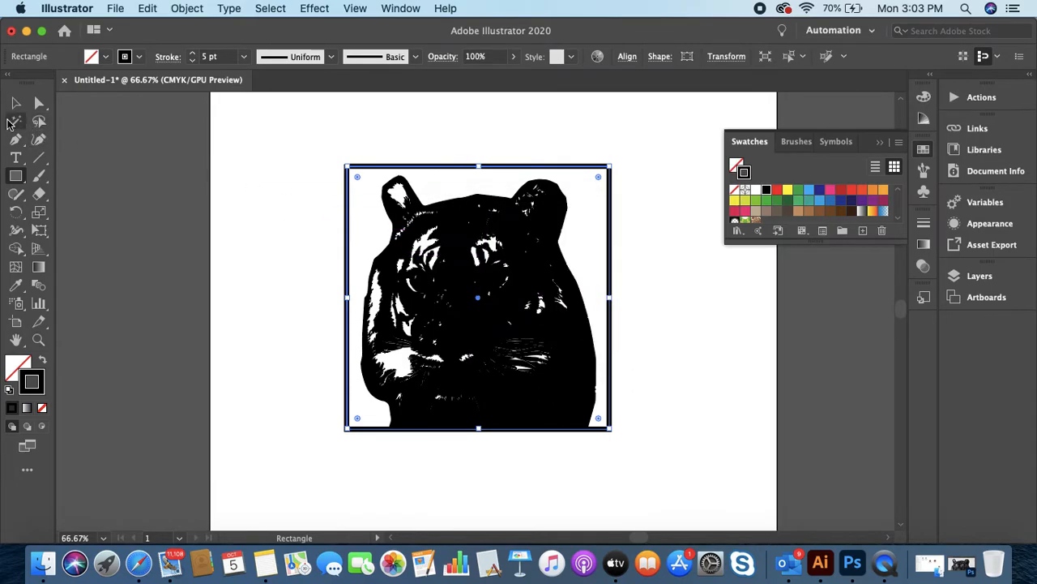
{"action": "left_click", "coordinate": [16, 103]}
{"action": "left_click", "coordinate": [295, 282]}
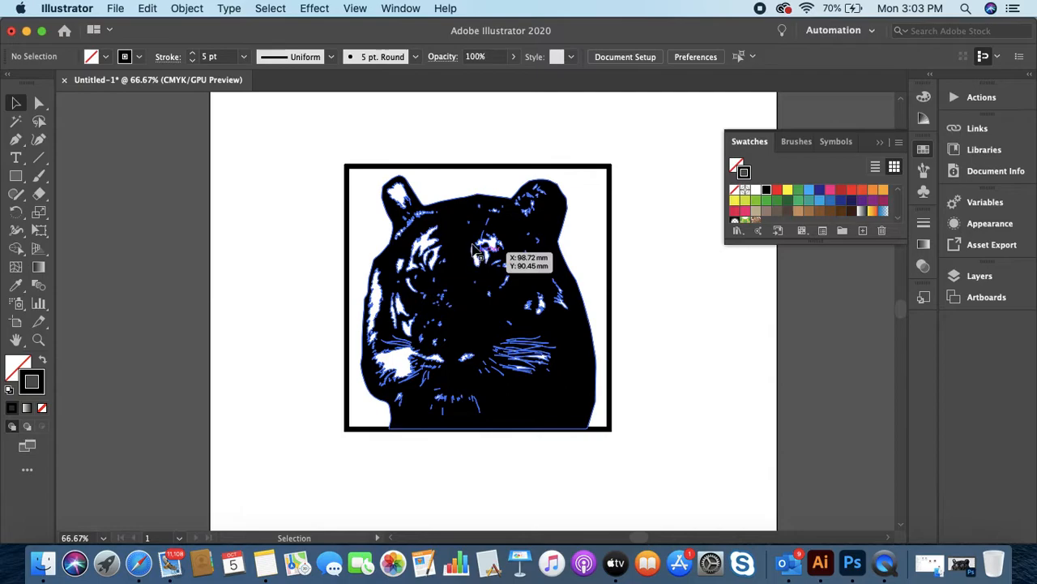
Draw a rectangle over the right-hand half of the frame and give it an orange fill with no stroke
{"action": "left_click", "coordinate": [16, 175]}
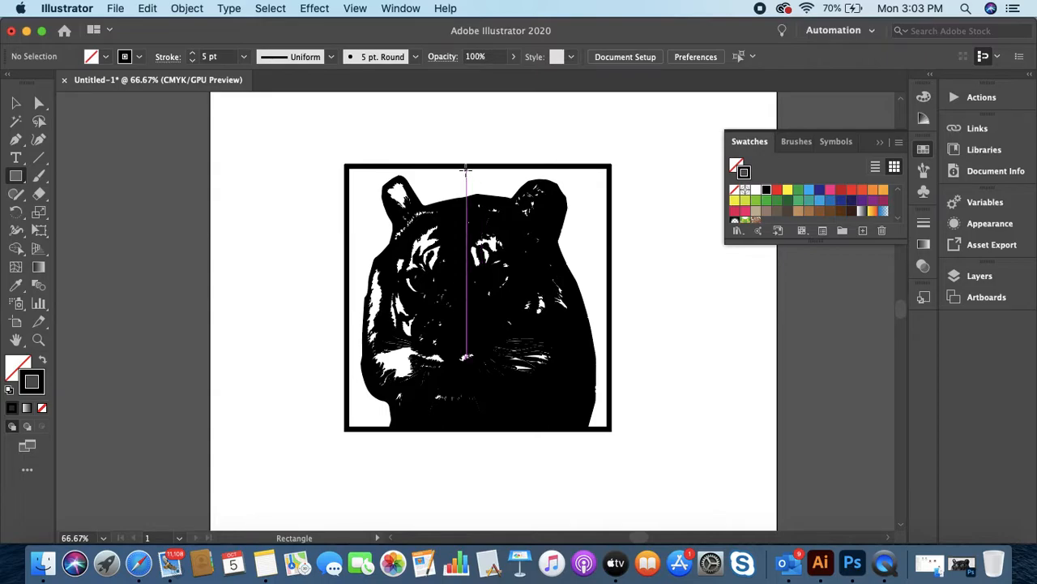
{"action": "mouse_move", "coordinate": [468, 166]}
{"action": "left_mouse_down"}
{"action": "mouse_move", "coordinate": [596, 365]}
{"action": "mouse_move", "coordinate": [612, 429]}
{"action": "left_mouse_up"}
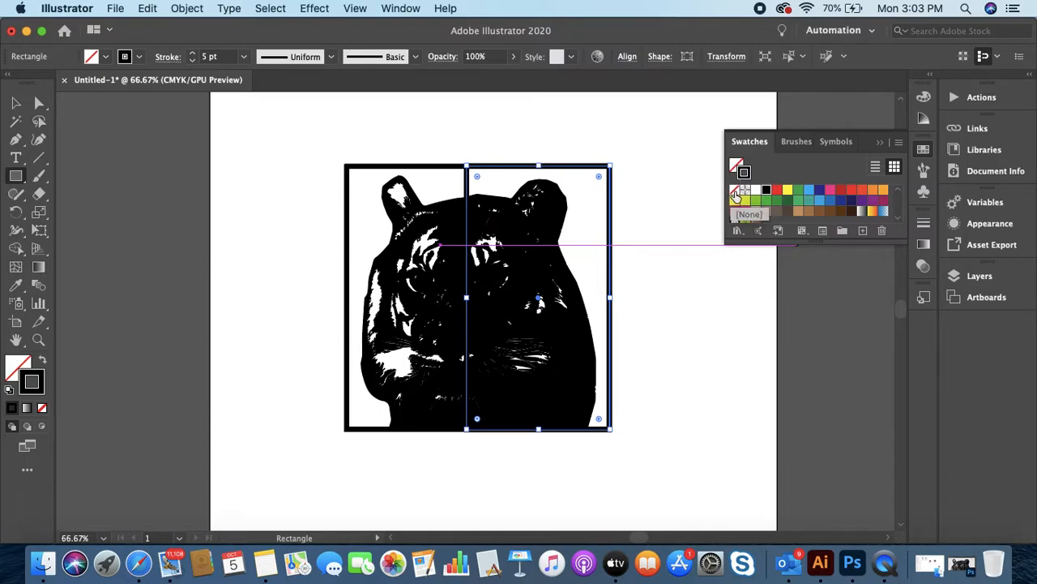
{"action": "left_click", "coordinate": [735, 193]}
{"action": "left_click", "coordinate": [737, 168]}
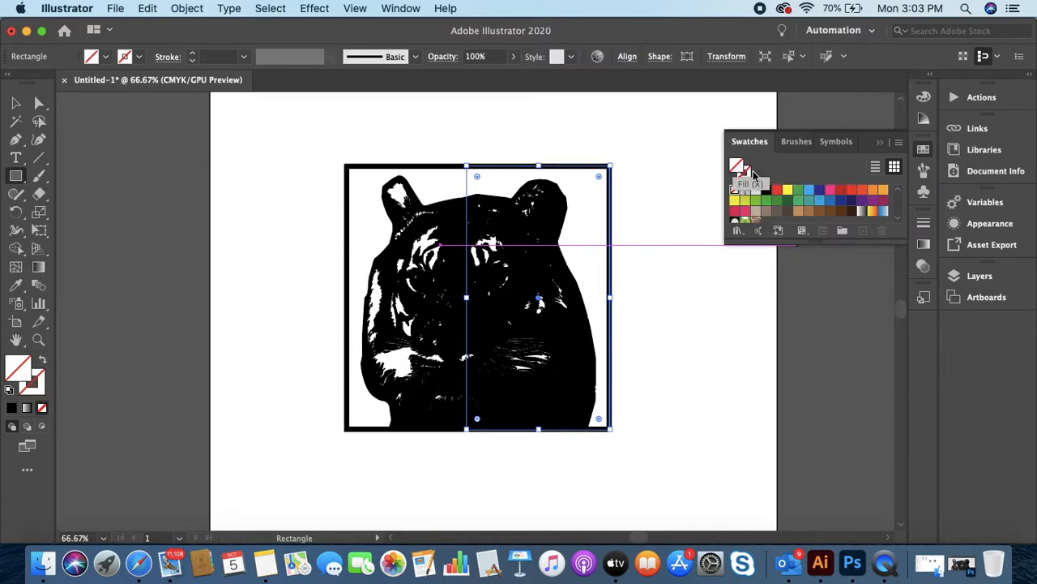
{"action": "left_click", "coordinate": [883, 192]}
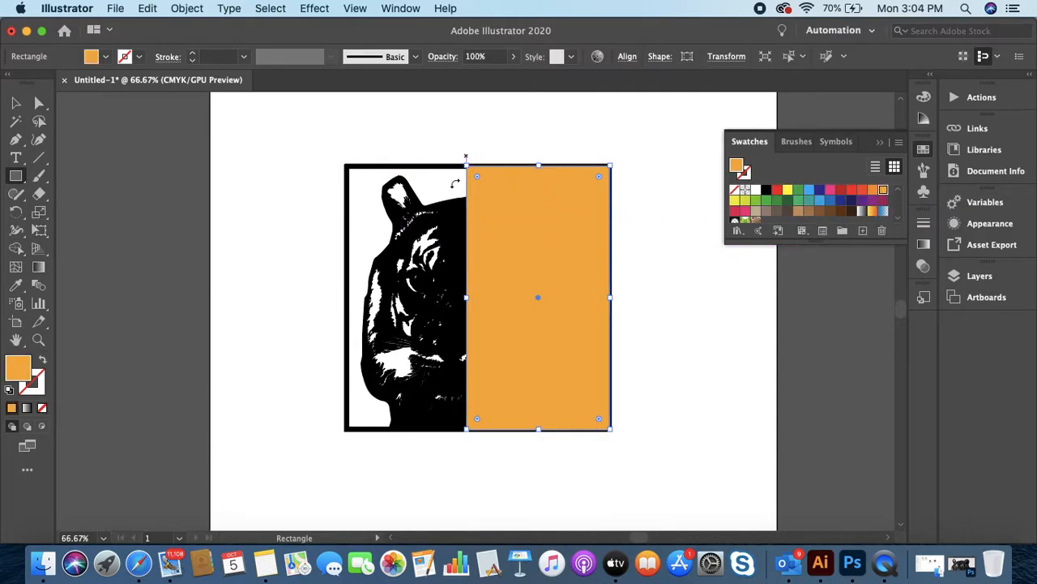
Send the orange rectangle to the back, behind the tiger and frame, and deselect it
{"action": "key", "text": "v"}
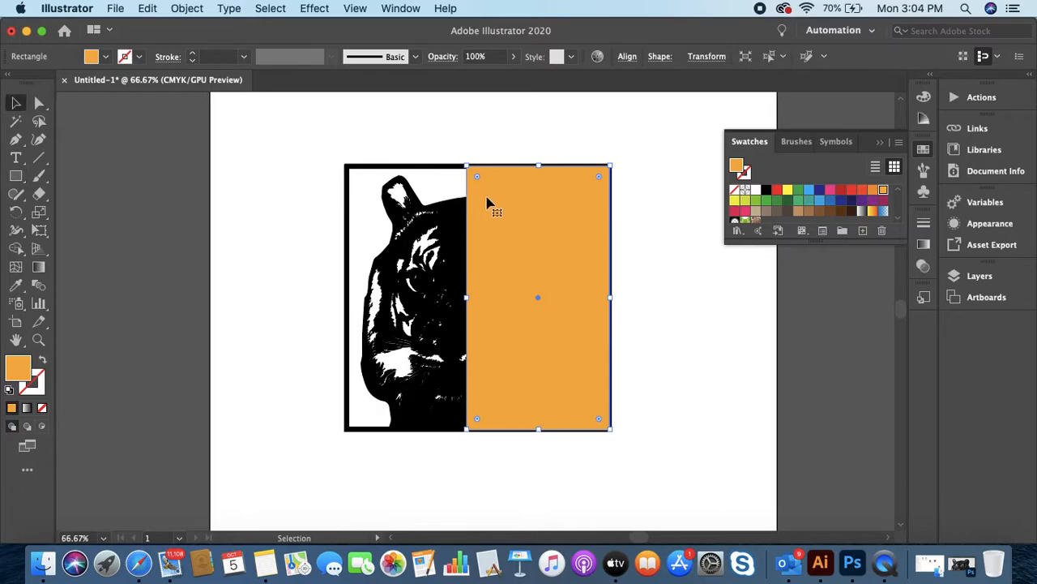
{"action": "right_click", "coordinate": [528, 208]}
{"action": "mouse_move", "coordinate": [599, 476]}
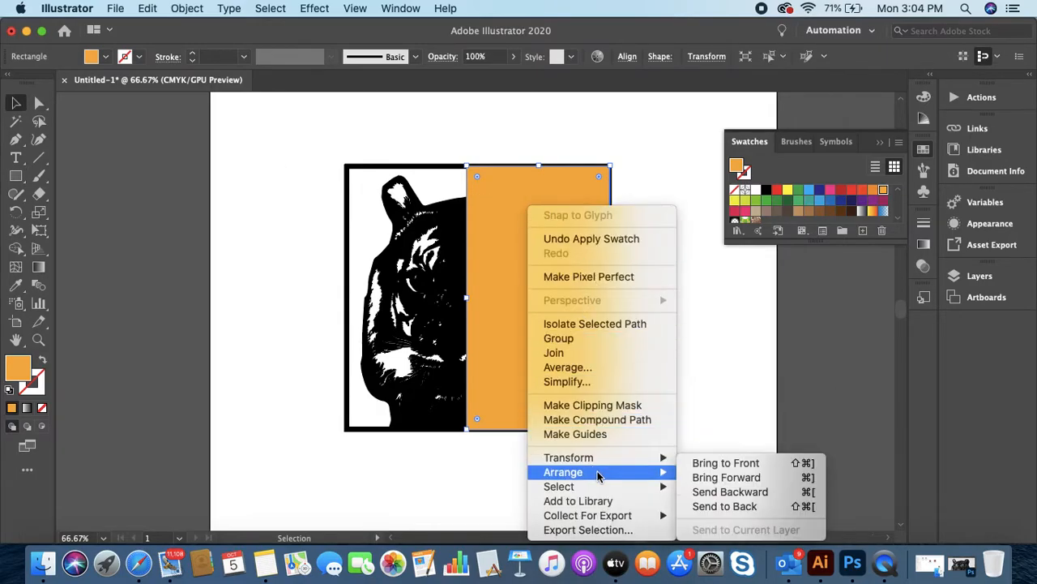
{"action": "left_click", "coordinate": [718, 506]}
{"action": "left_click", "coordinate": [624, 134]}
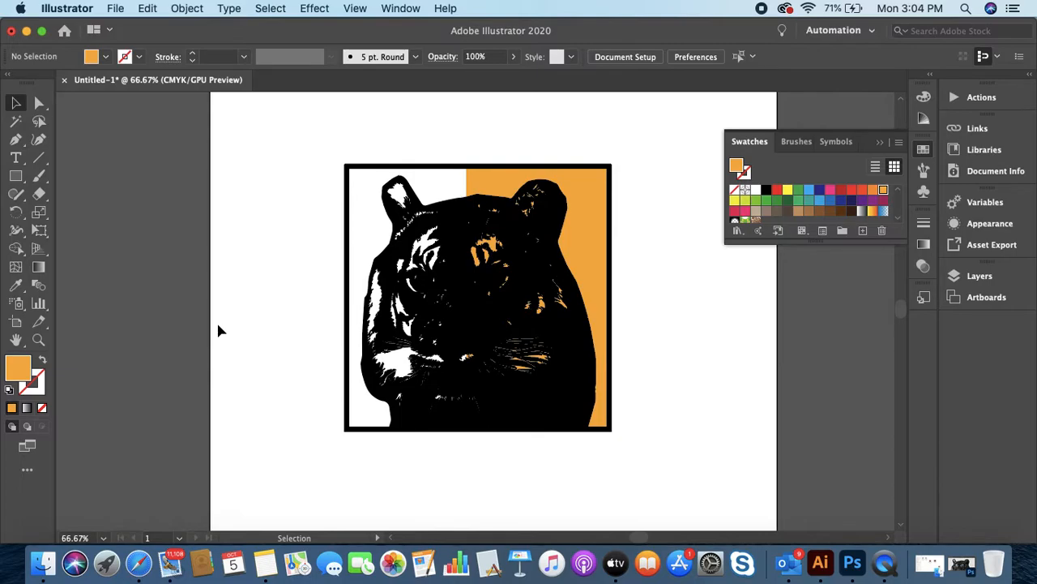
{"action": "left_click", "coordinate": [454, 324]}
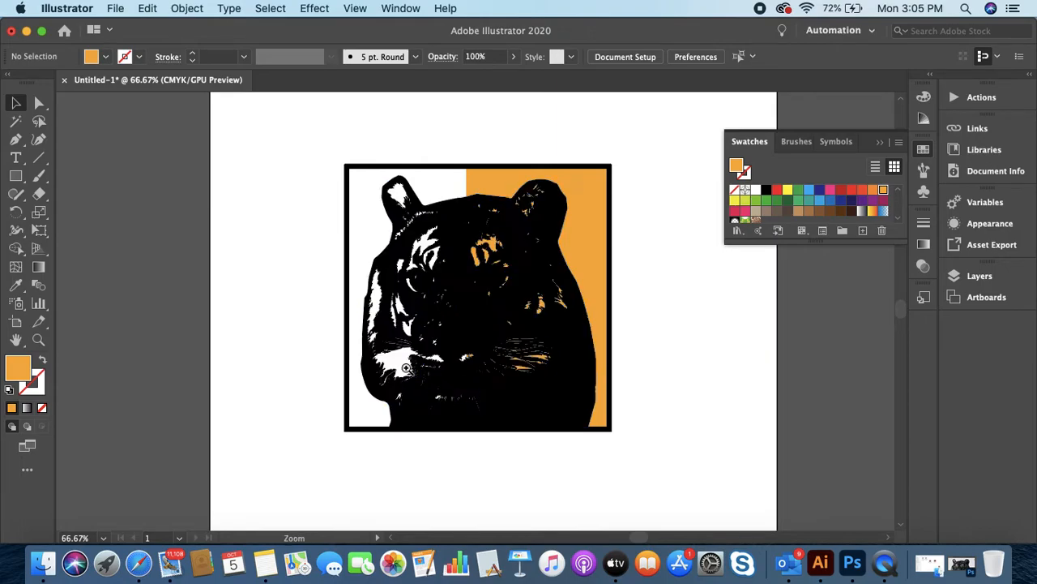
Draw a closed orange shape with the Pen tool over the white muzzle patch left of the tiger's nose, and shift it slightly down and right
{"action": "left_click", "coordinate": [407, 368], "text": "super"}
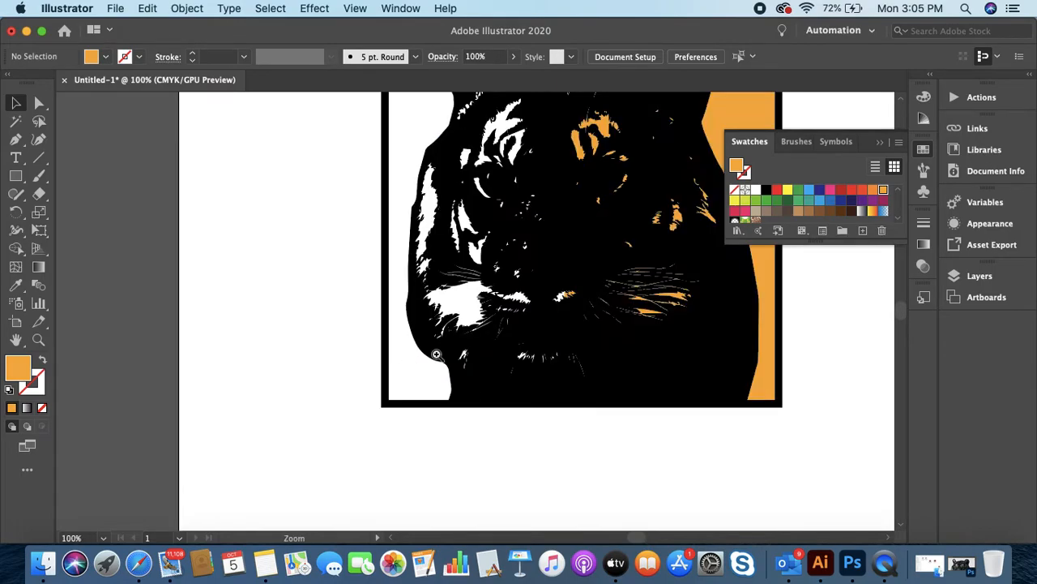
{"action": "left_click", "coordinate": [456, 323], "text": "super"}
{"action": "left_click", "coordinate": [516, 289], "text": "super"}
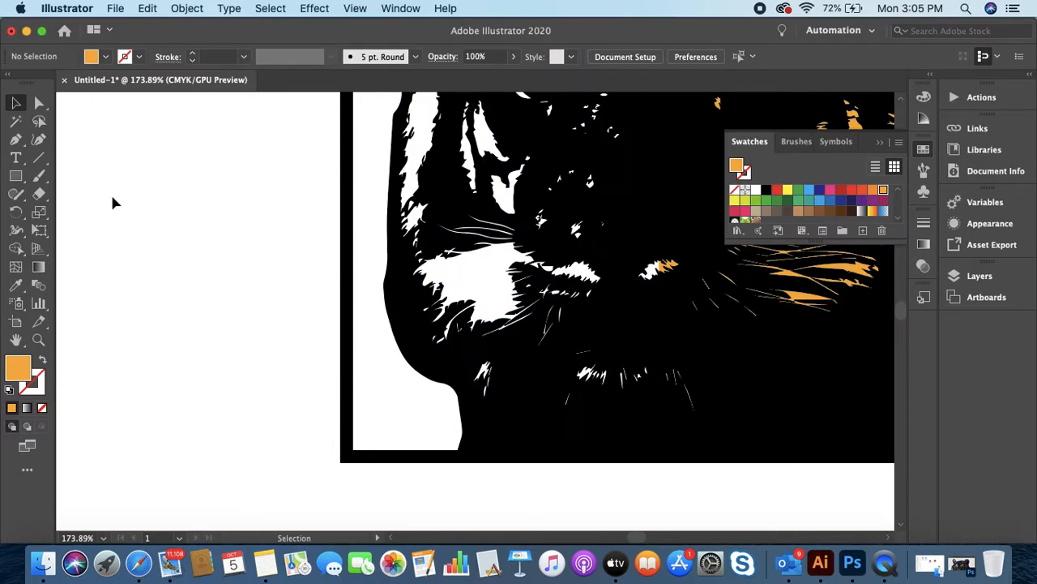
{"action": "left_click", "coordinate": [16, 139]}
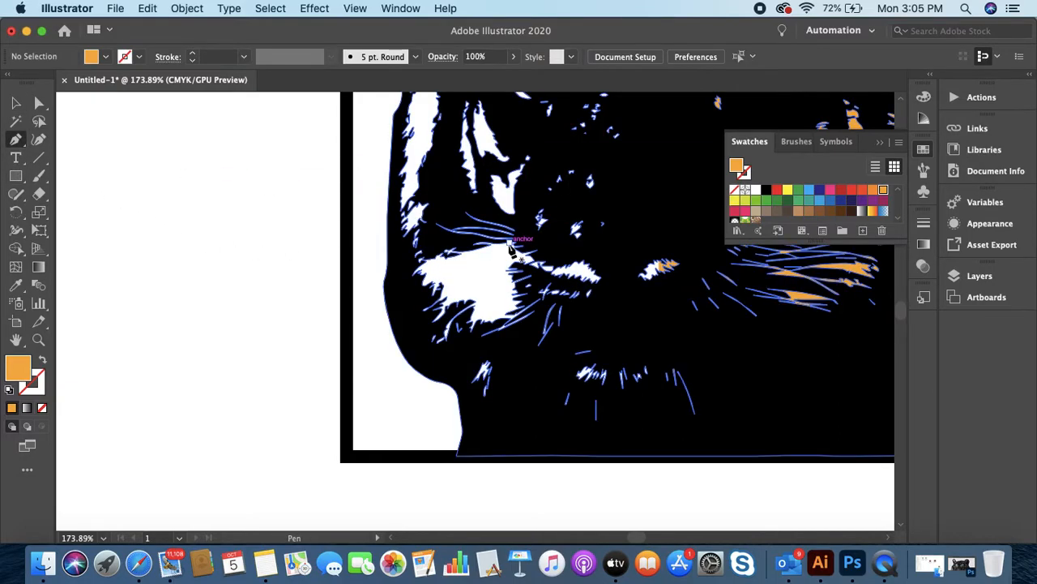
{"action": "left_click", "coordinate": [510, 242]}
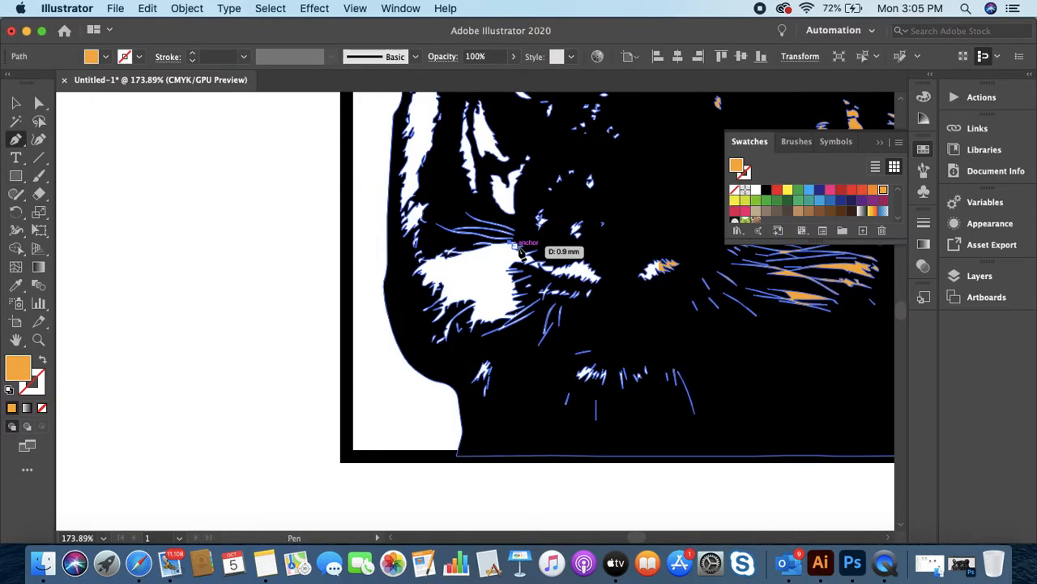
{"action": "left_click_drag", "start_coordinate": [525, 250], "coordinate": [540, 263]}
{"action": "left_click", "coordinate": [568, 268], "text": "super"}
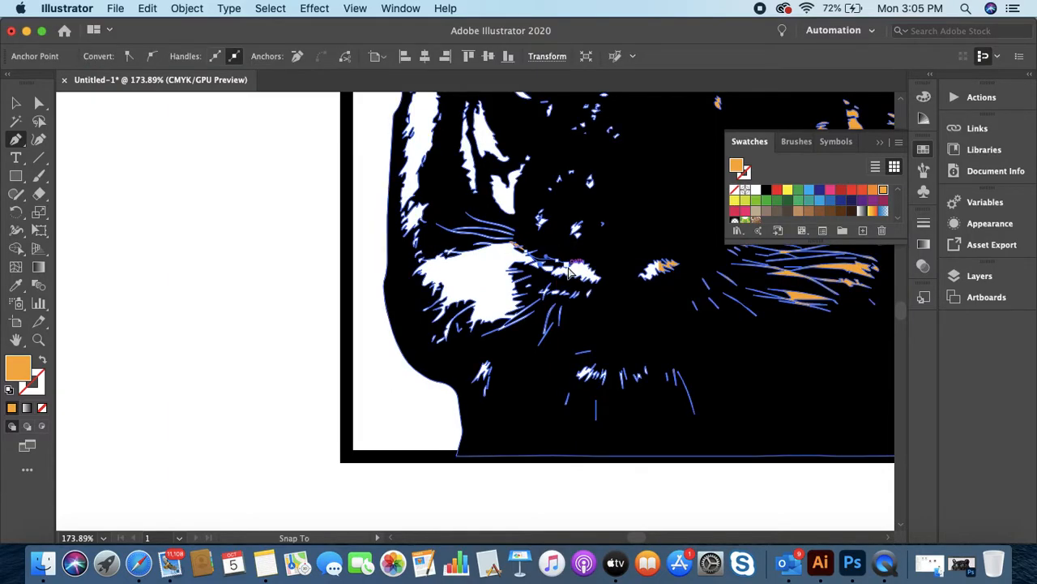
{"action": "left_click", "coordinate": [578, 260]}
{"action": "left_click", "coordinate": [602, 277]}
{"action": "left_click_drag", "start_coordinate": [602, 277], "coordinate": [442, 315]}
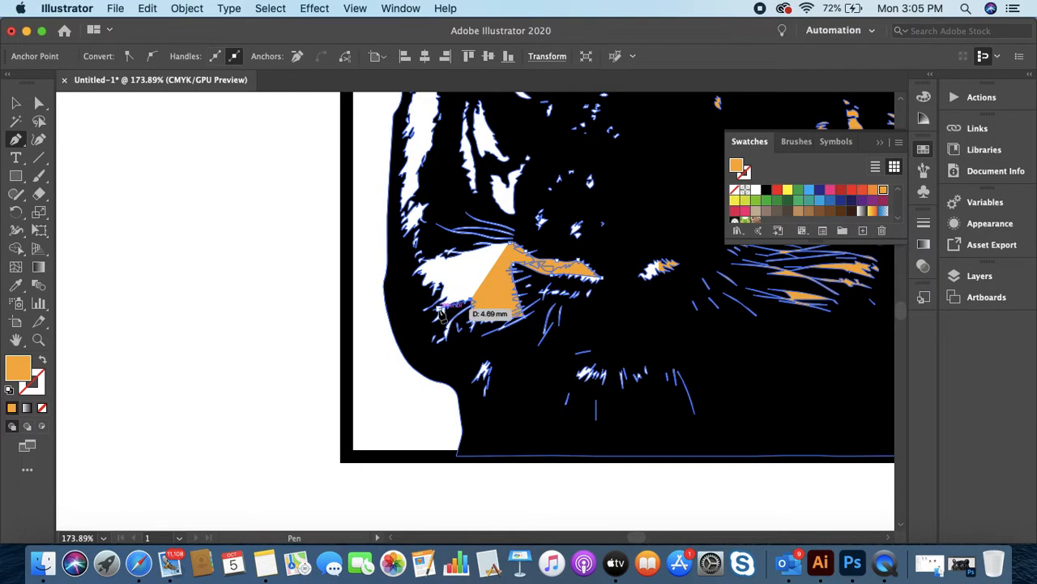
{"action": "left_click", "coordinate": [416, 268]}
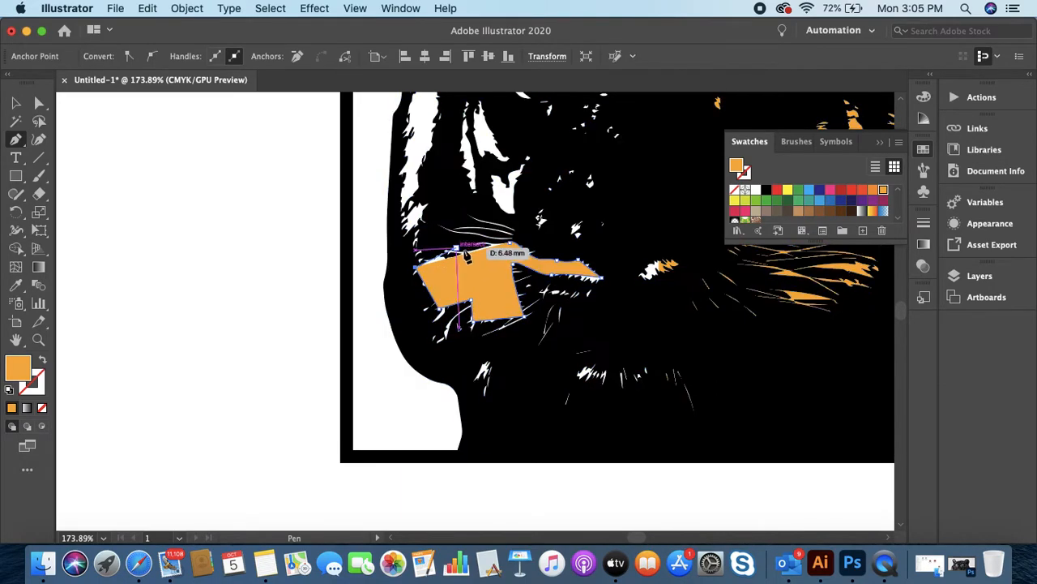
{"action": "left_click", "coordinate": [510, 242]}
{"action": "key", "text": "v"}
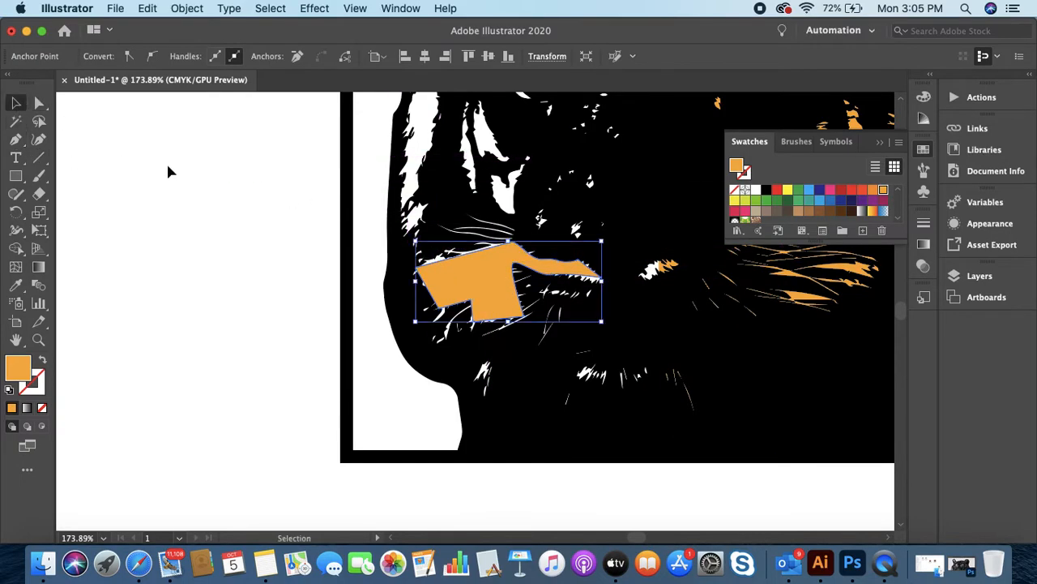
{"action": "left_click_drag", "start_coordinate": [497, 302], "coordinate": [499, 304]}
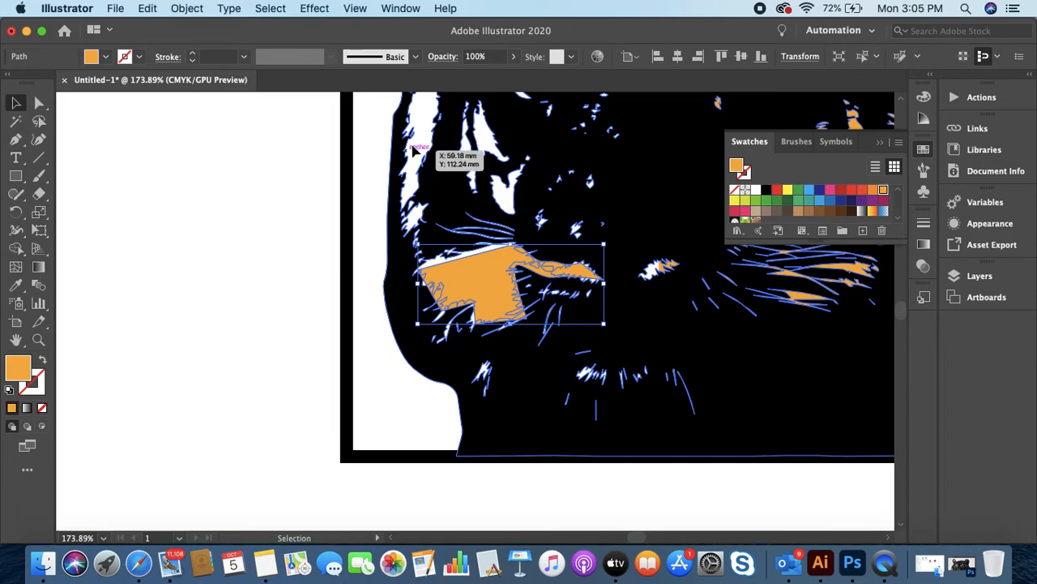
{"action": "scroll", "coordinate": [446, 369], "scroll_direction": "up", "scroll_amount": 3}
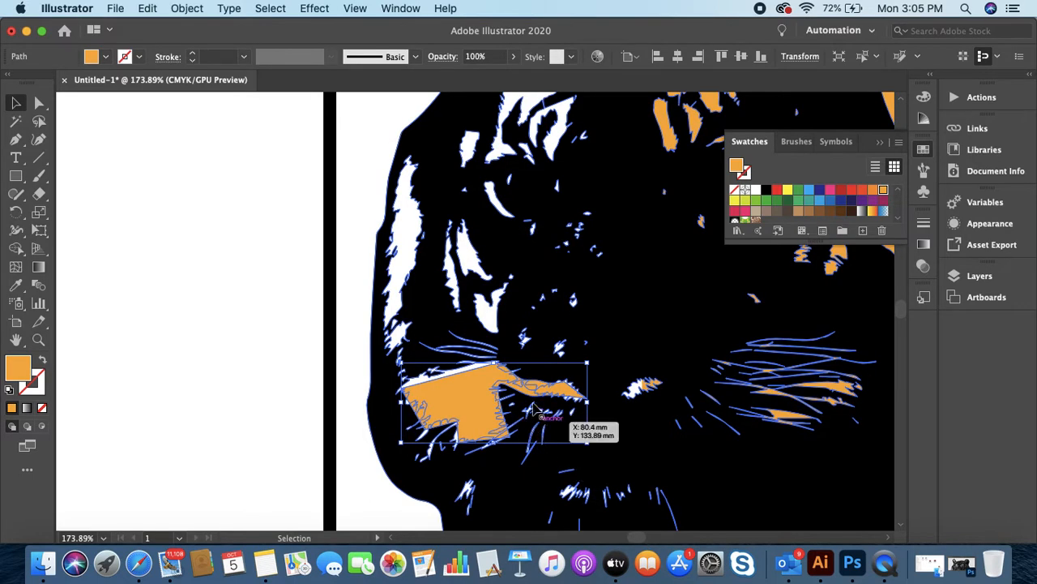
{"action": "left_click", "coordinate": [509, 378], "text": "alt+super"}
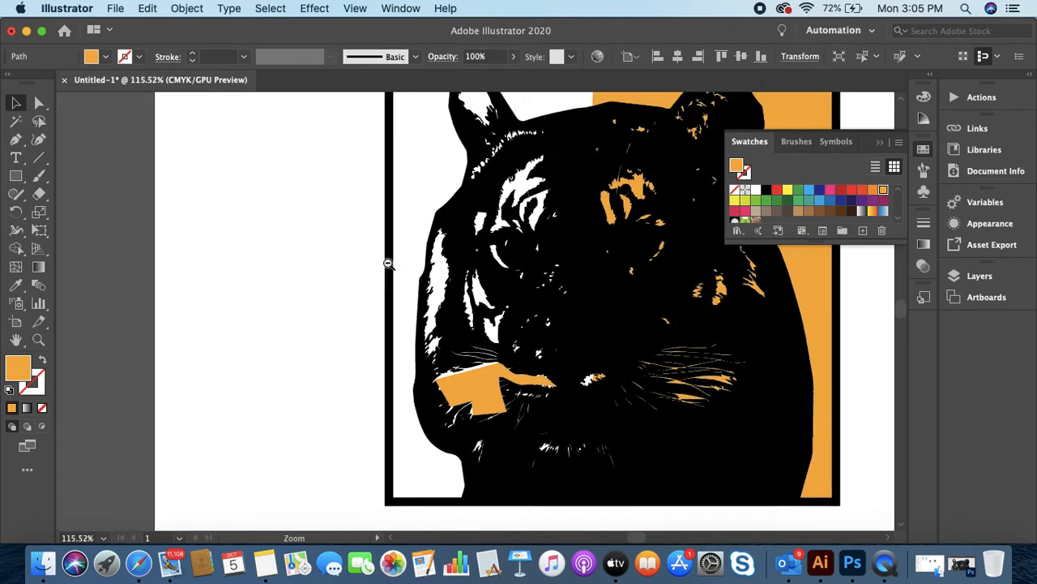
{"action": "left_click", "coordinate": [523, 350], "text": "alt+super"}
{"action": "left_click_drag", "start_coordinate": [567, 337], "coordinate": [409, 326]}
{"action": "left_click_drag", "start_coordinate": [470, 375], "coordinate": [440, 336]}
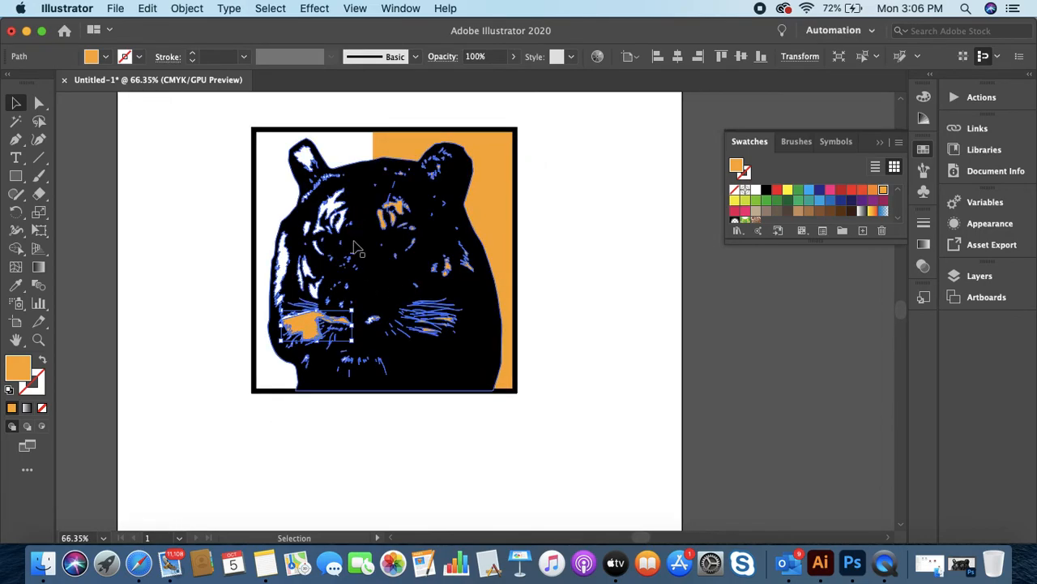